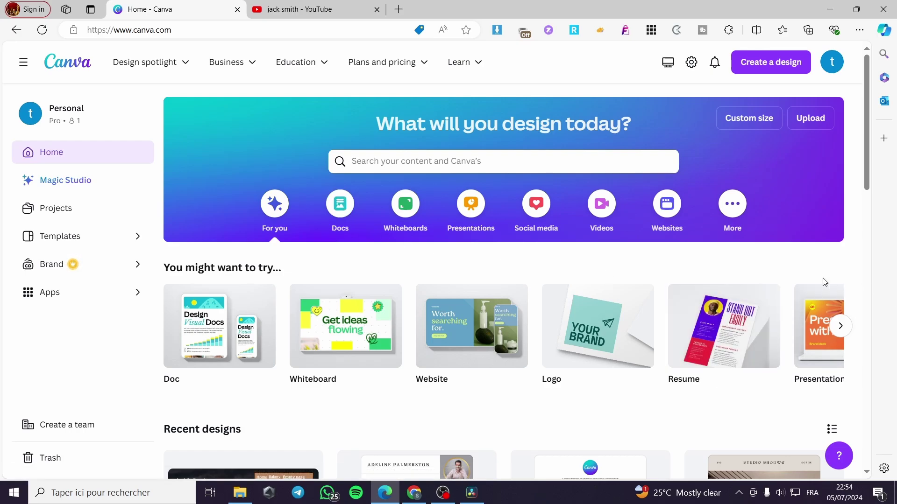
# Show the next suggested design types, then search Canva for 'presentation'
pyautogui.scroll(-1, 708, 292)
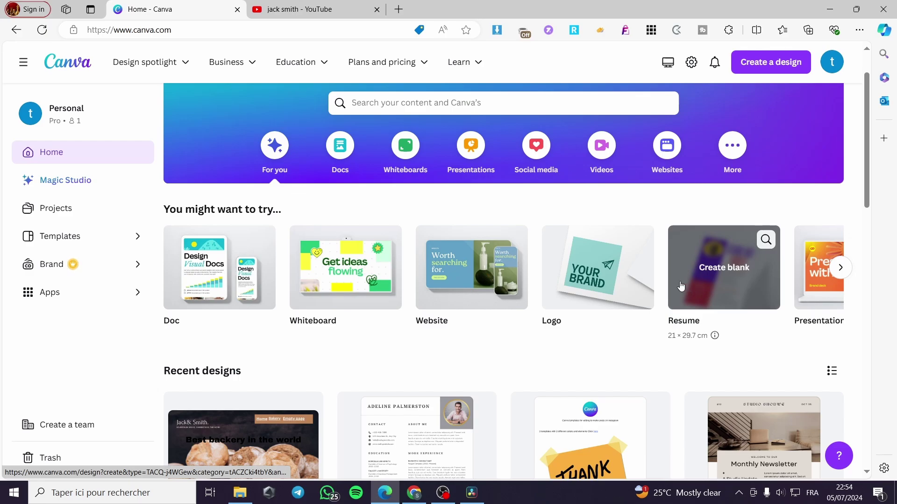
pyautogui.click(846, 270)
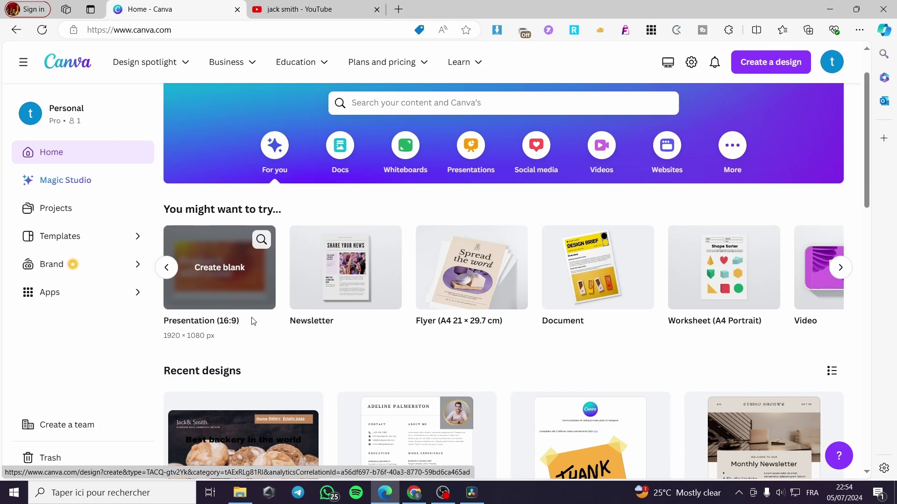
pyautogui.click(453, 108)
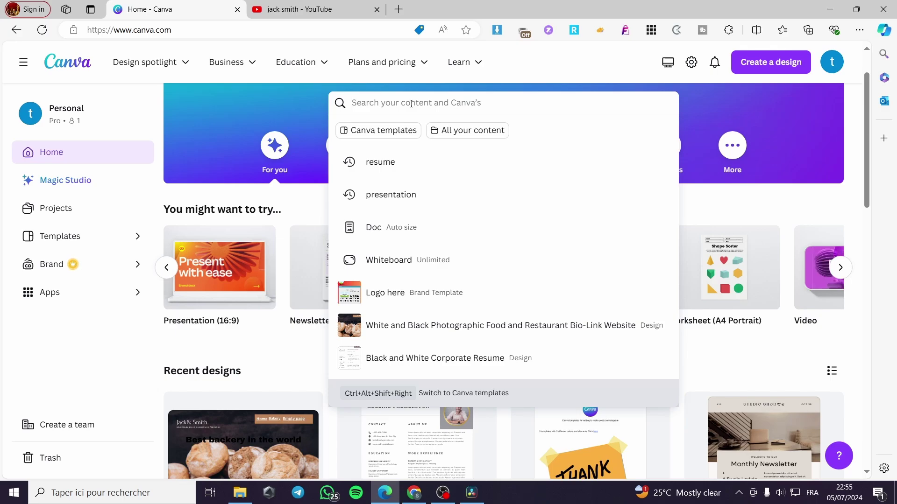
pyautogui.write('presentation')
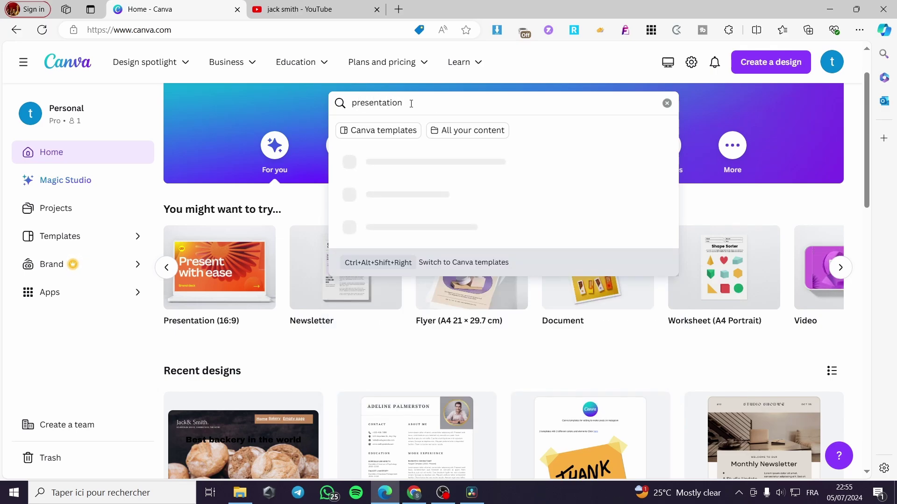
# Run the 'presentation' search and customize the Soft Cream Black Travel Plan Korea template
pyautogui.press('Return')
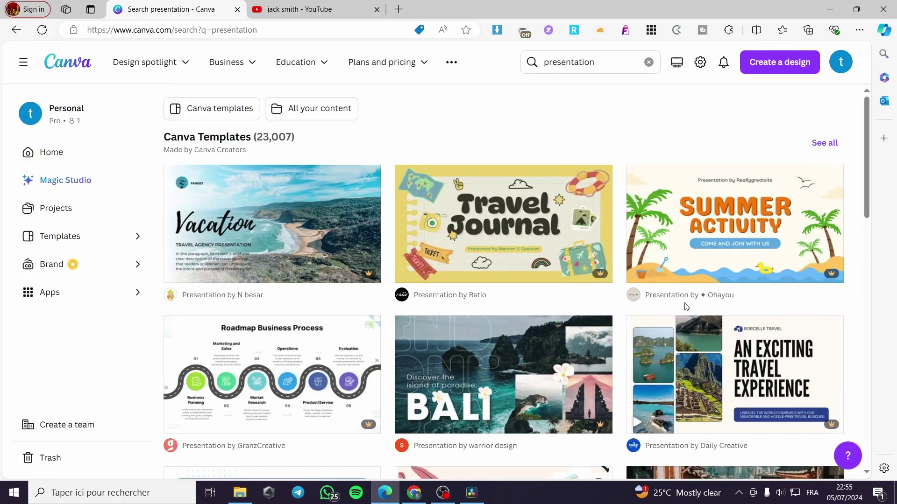
pyautogui.scroll(-3, 282, 204)
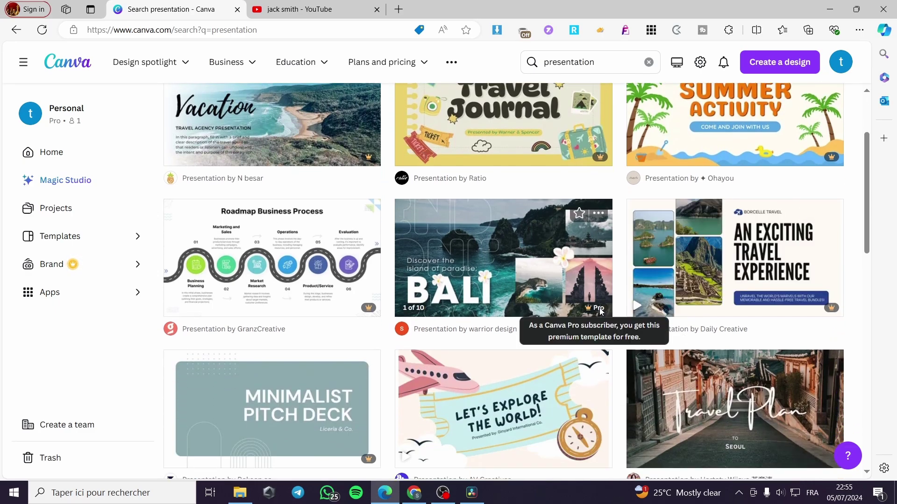
pyautogui.scroll(-4, 577, 293)
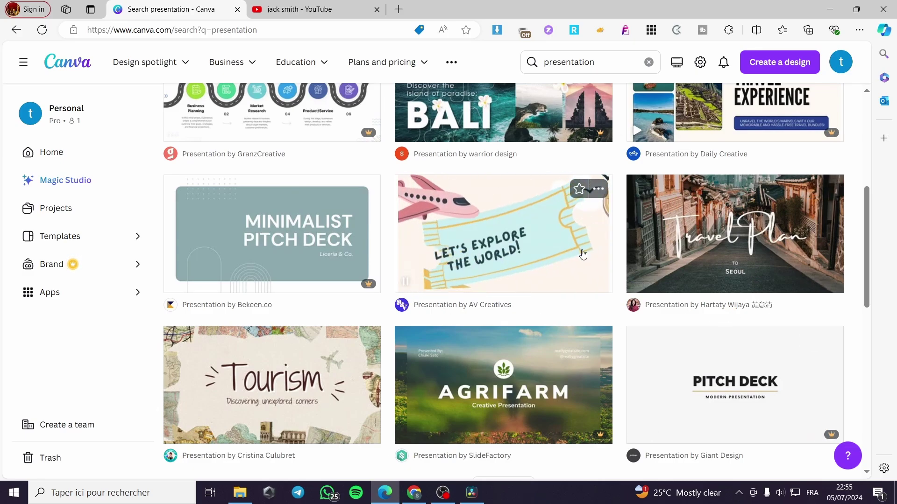
pyautogui.click(735, 257)
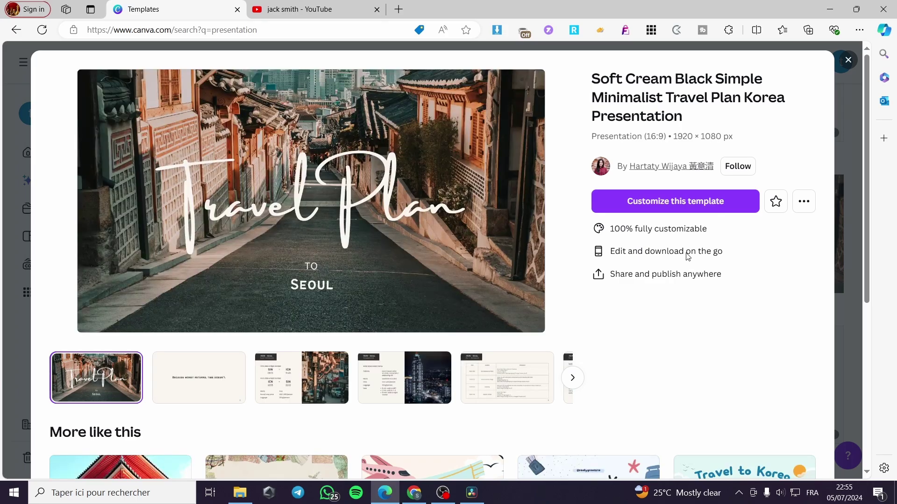
pyautogui.click(683, 202)
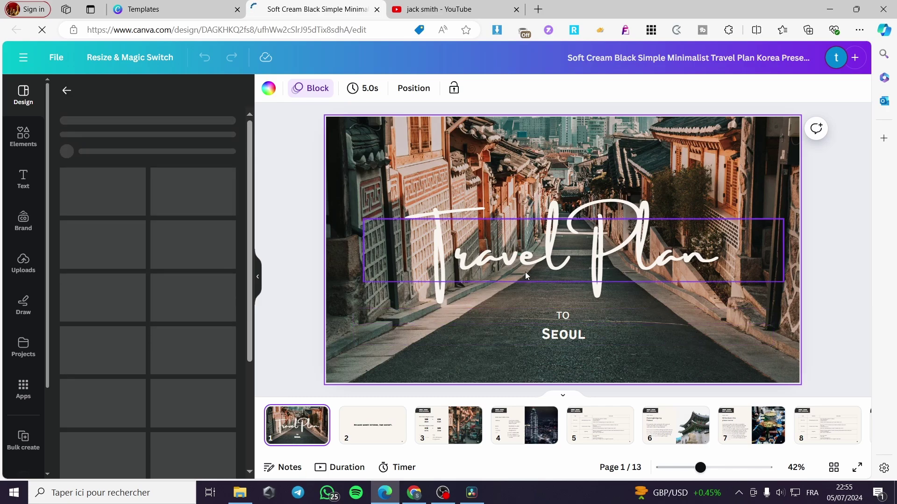
# Review pages 1–4 of the travel plan and add a blank page after page 4
pyautogui.click(378, 433)
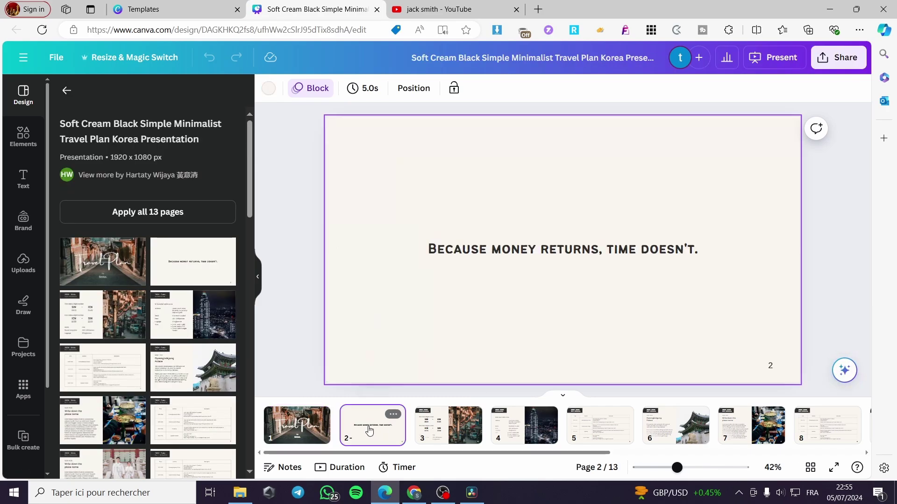
pyautogui.click(419, 431)
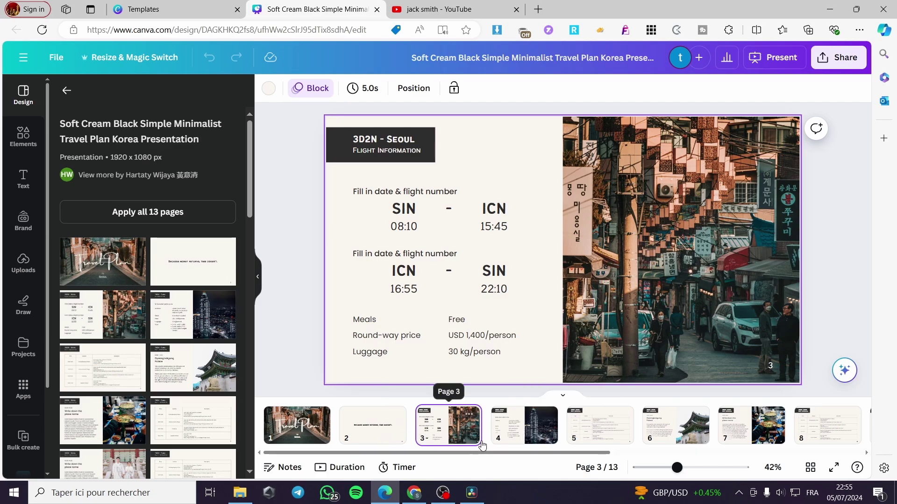
pyautogui.click(532, 439)
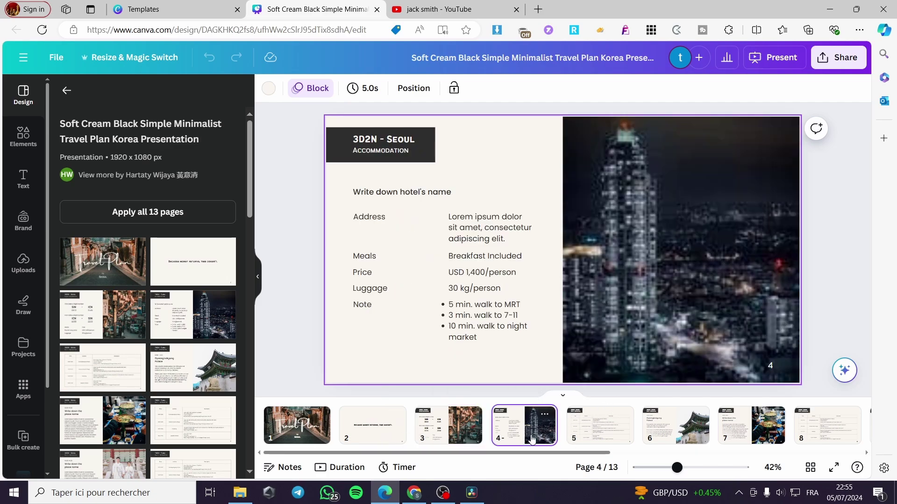
pyautogui.click(327, 433)
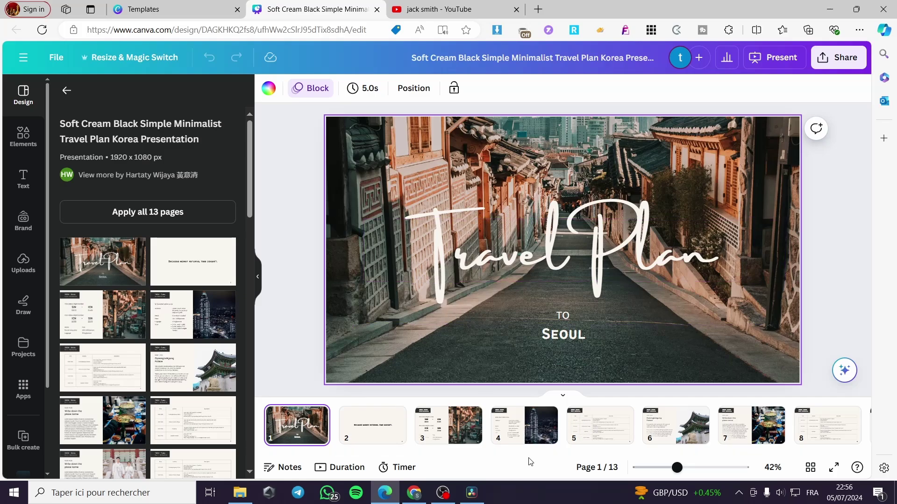
pyautogui.moveTo(563, 420)
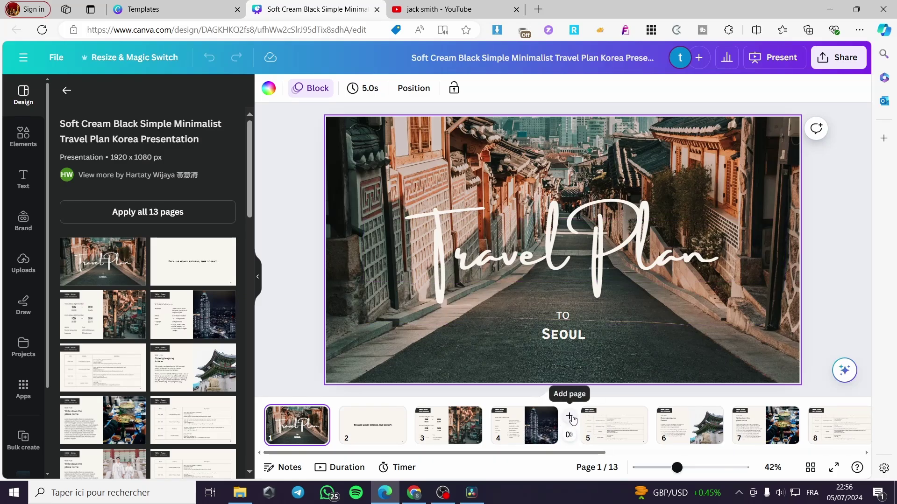
pyautogui.click(570, 418)
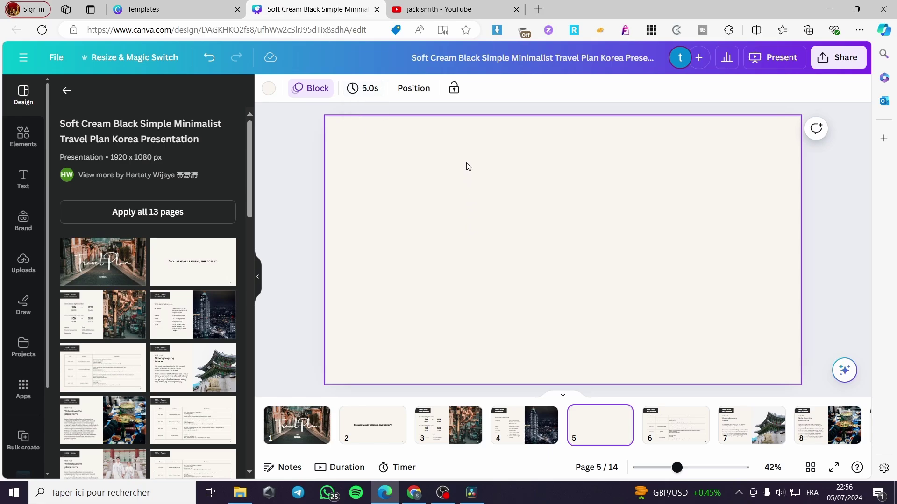
pyautogui.click(444, 9)
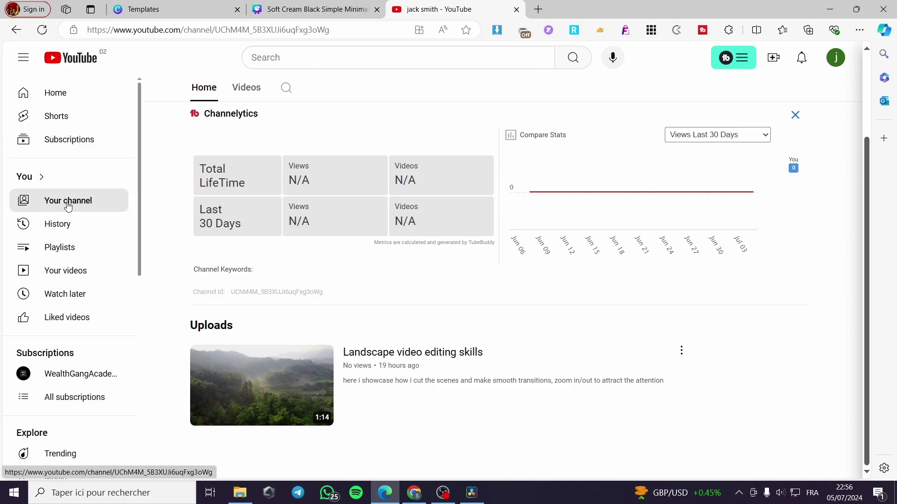
# Copy the share link of the 'Landscape video editing skills' upload and return to Canva
pyautogui.click(681, 350)
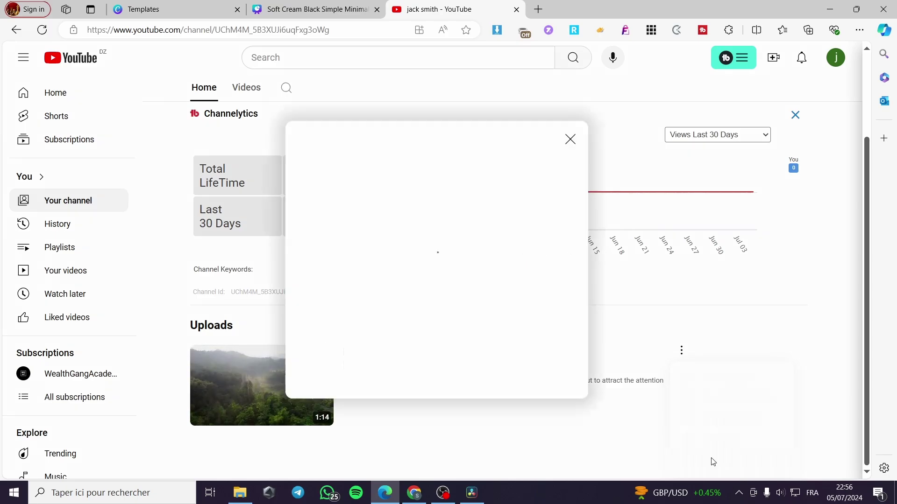
pyautogui.click(710, 461)
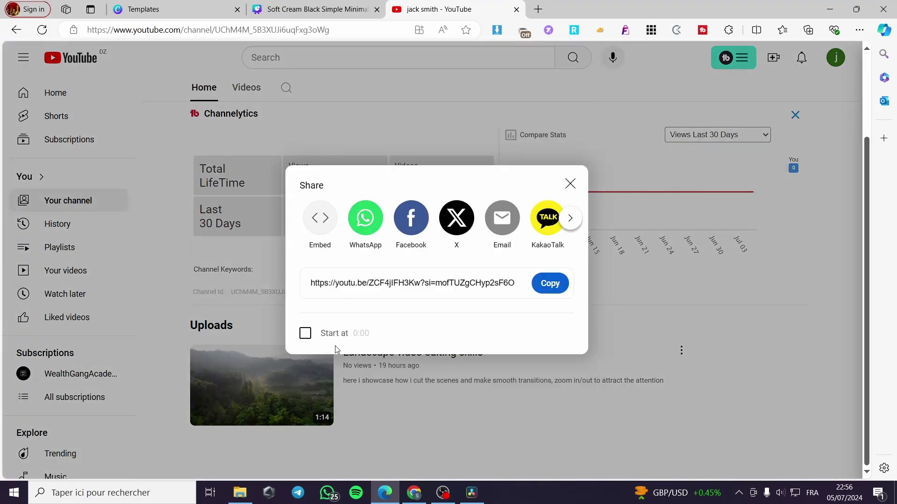
pyautogui.click(545, 289)
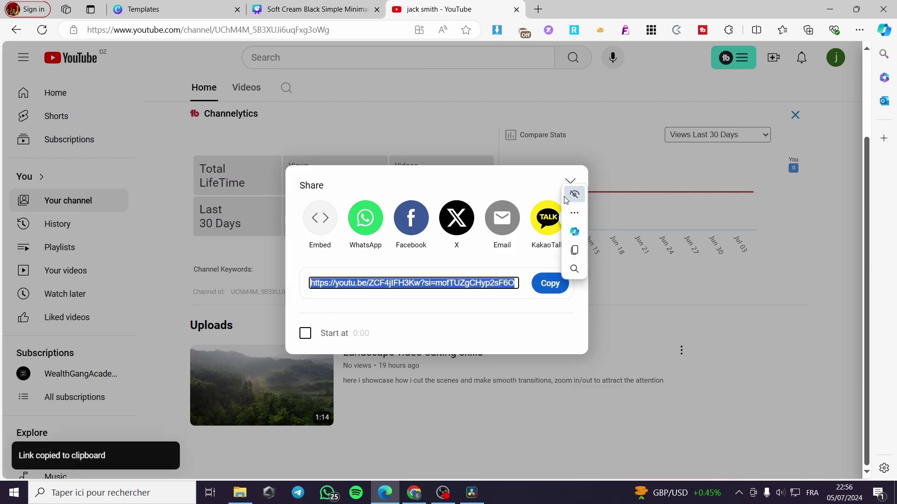
pyautogui.click(567, 184)
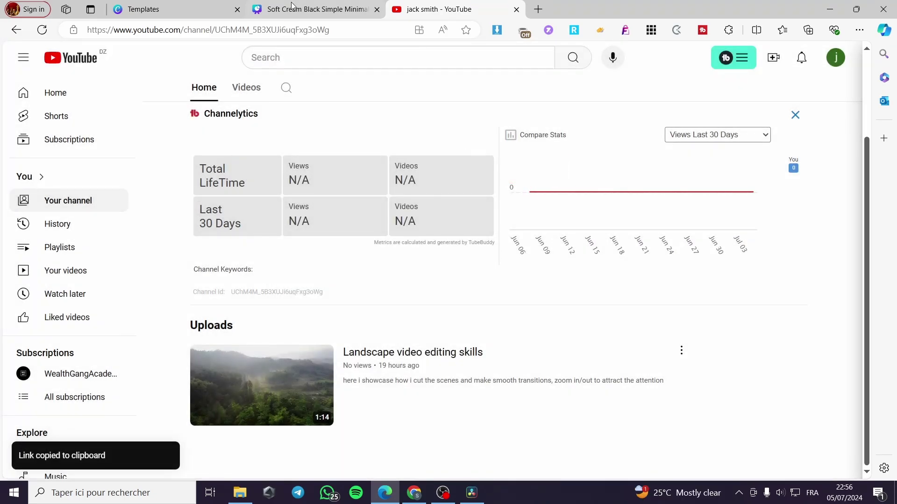
pyautogui.click(293, 8)
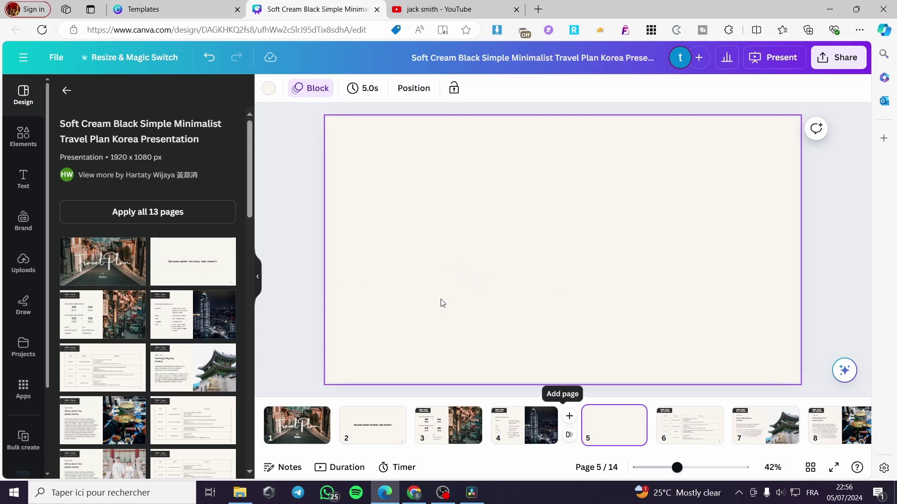
# Search Canva's apps for 'emb' and open the Embed app
pyautogui.click(30, 392)
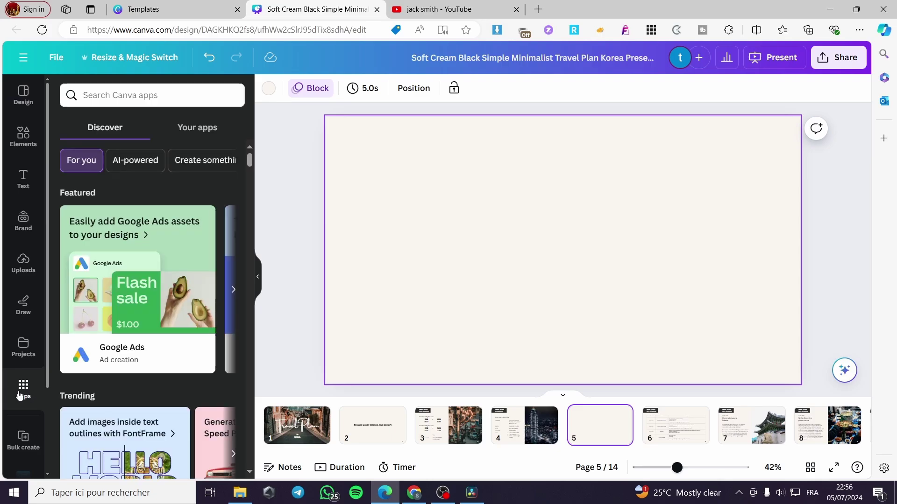
pyautogui.click(183, 94)
pyautogui.write('em')
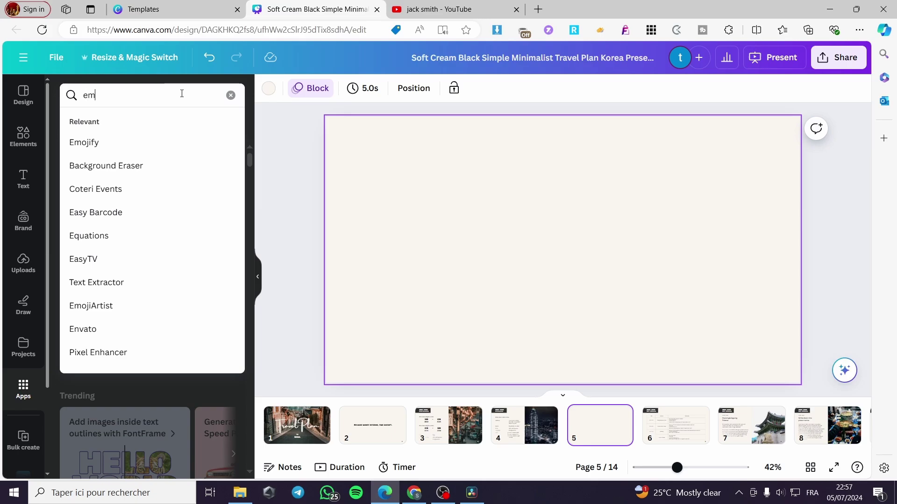
pyautogui.write('bed')
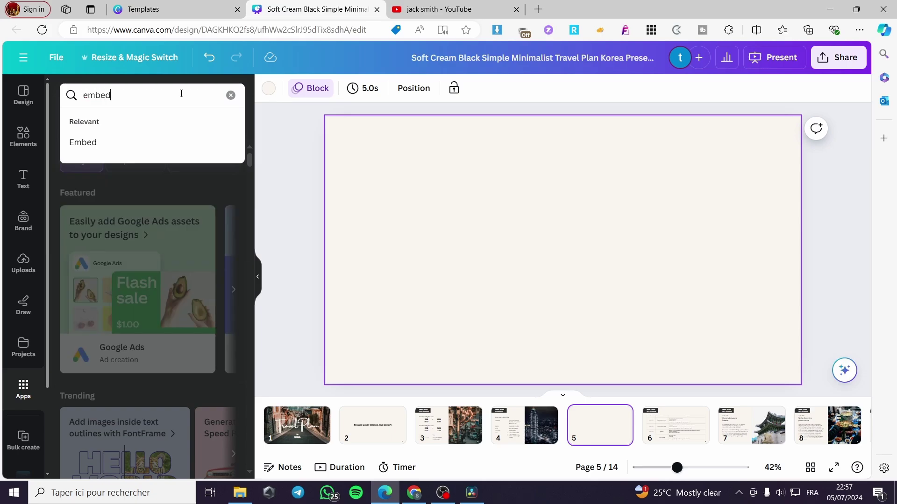
pyautogui.click(108, 140)
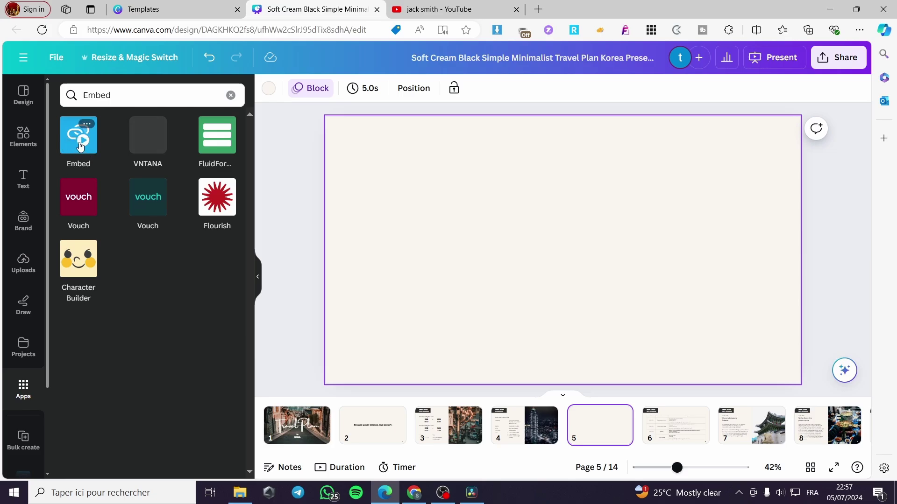
pyautogui.click(80, 146)
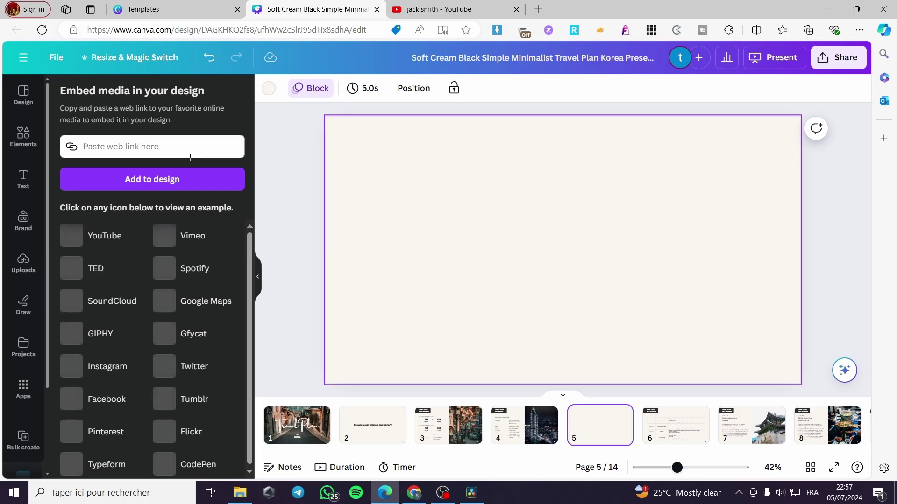
# Paste the copied YouTube link into Embed and add the video to page 5
pyautogui.click(128, 150)
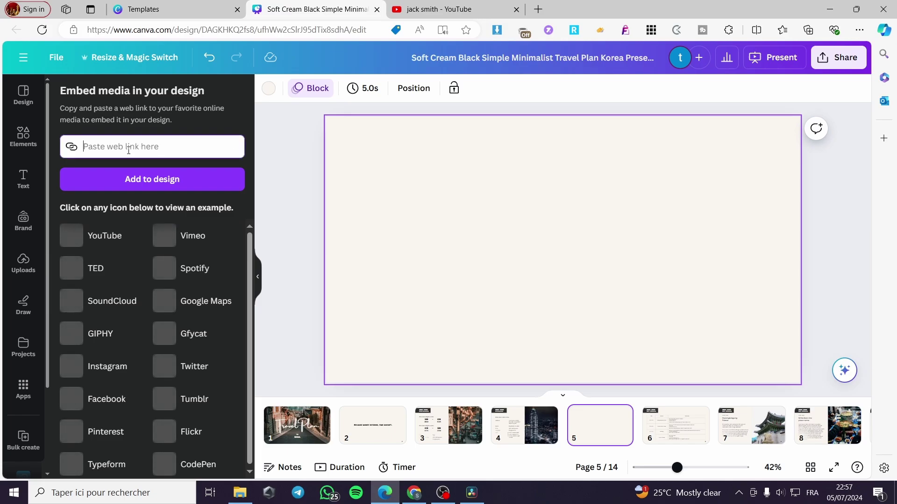
pyautogui.hotkey('ctrl', 'v')
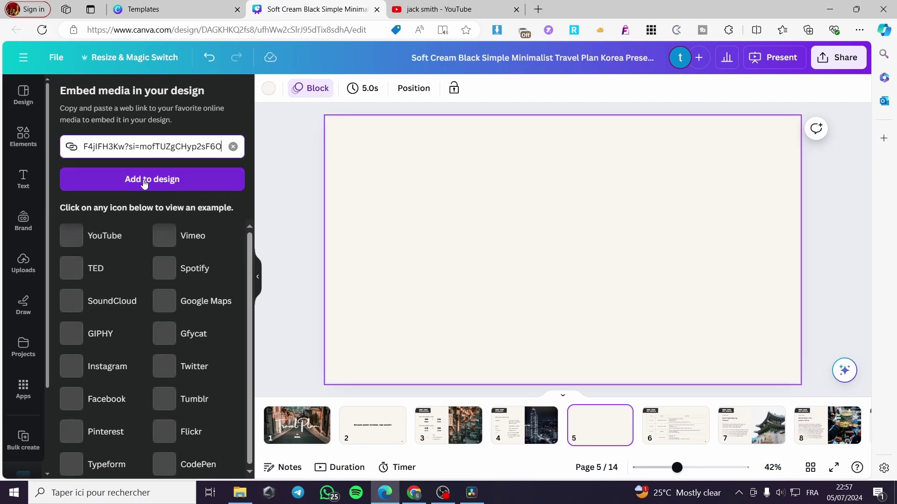
pyautogui.click(166, 186)
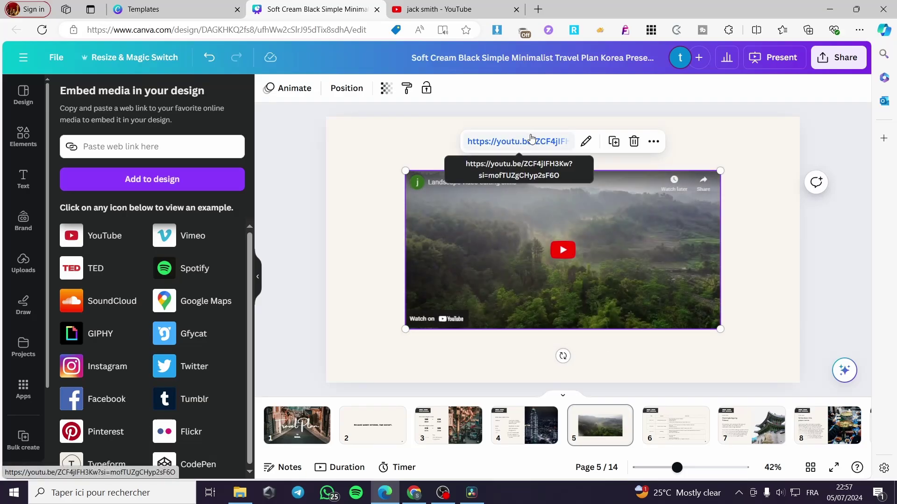
# Move and resize the video embed so it fills most of the slide, centred
pyautogui.moveTo(535, 208); pyautogui.dragTo(462, 158)
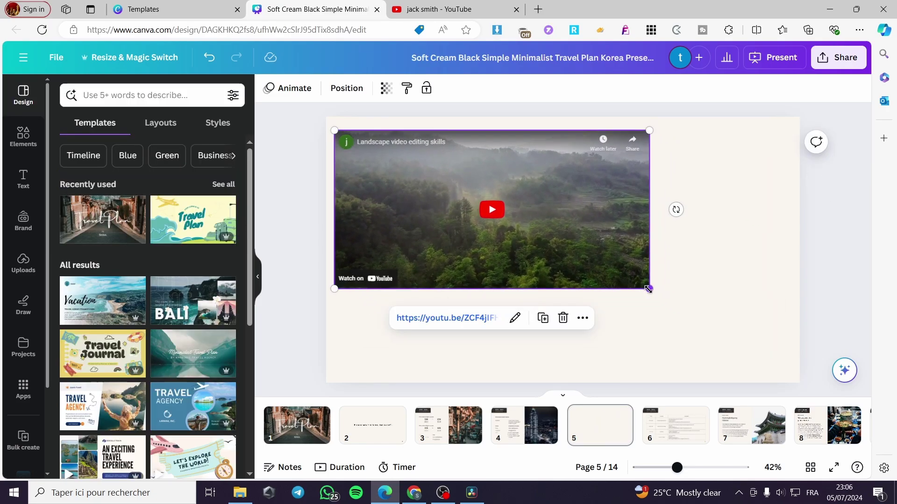
pyautogui.moveTo(648, 289); pyautogui.dragTo(609, 276)
pyautogui.moveTo(781, 345); pyautogui.dragTo(825, 438)
pyautogui.moveTo(710, 334); pyautogui.dragTo(707, 313)
pyautogui.moveTo(831, 367); pyautogui.dragTo(738, 329)
pyautogui.moveTo(649, 278); pyautogui.dragTo(678, 302)
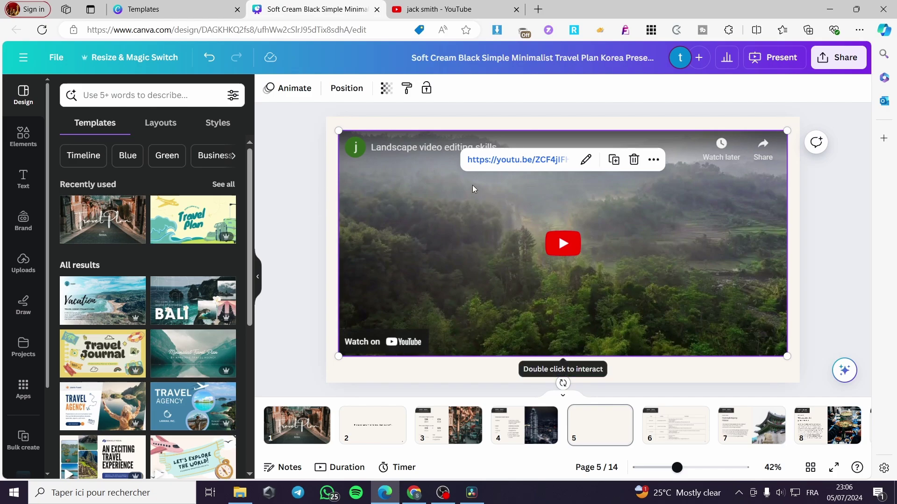
pyautogui.click(23, 389)
# Search the apps for 'elm' and reopen the Embed app
pyautogui.click(137, 97)
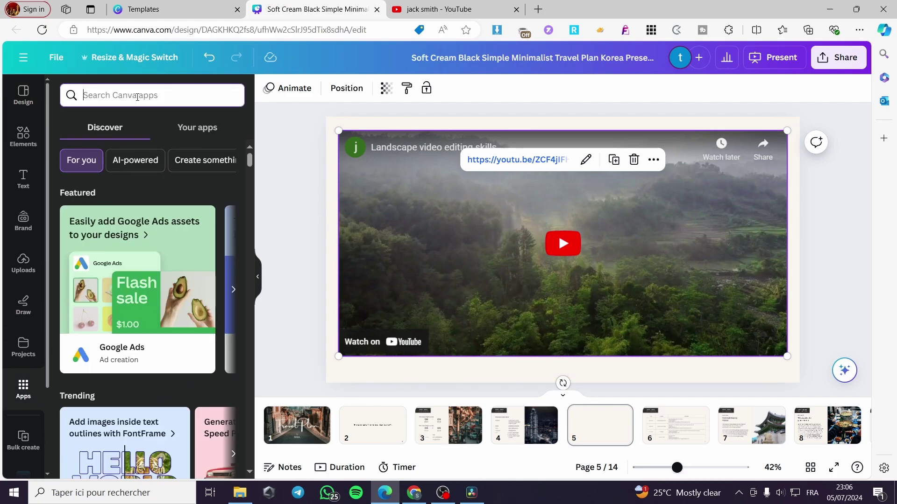
pyautogui.write('e')
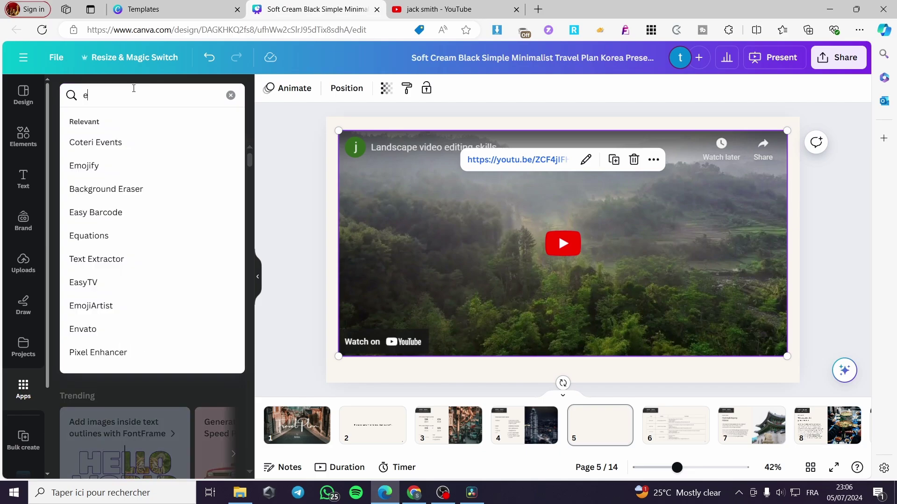
pyautogui.write('lmbed')
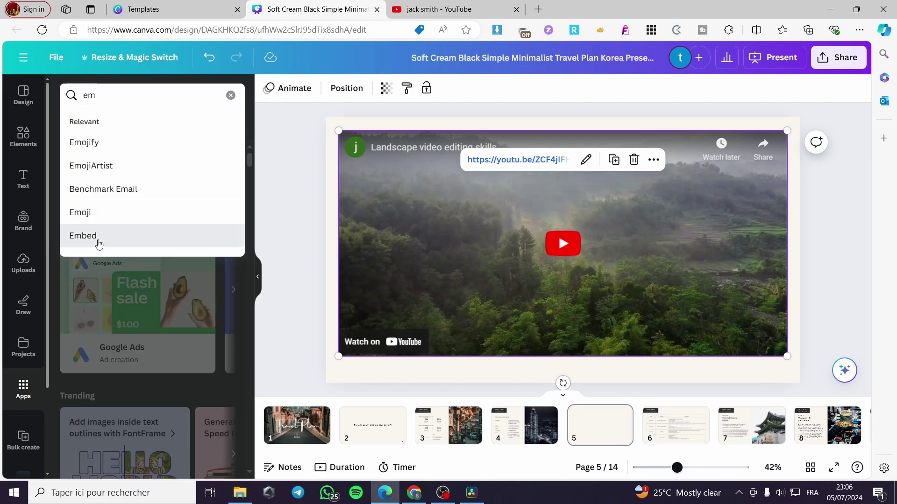
pyautogui.click(72, 242)
pyautogui.click(84, 149)
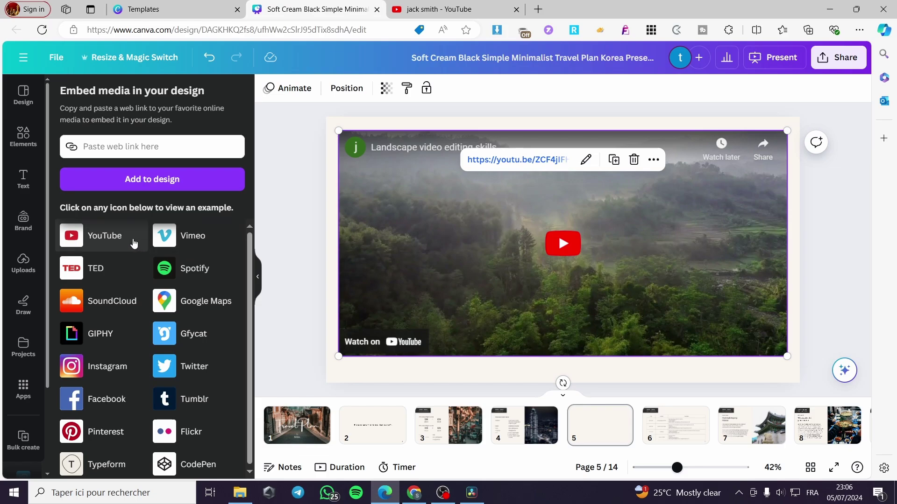
# Try the sample YouTube embed, check its link, and delete it from the slide
pyautogui.click(86, 239)
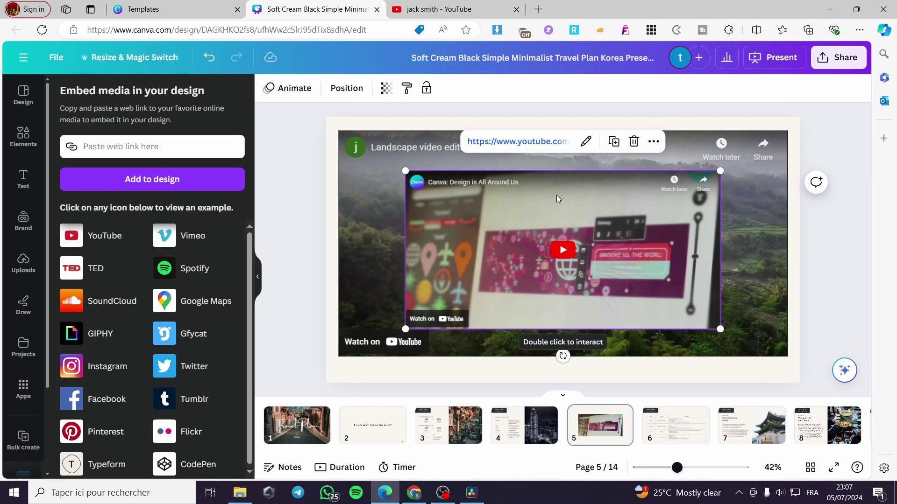
pyautogui.click(585, 146)
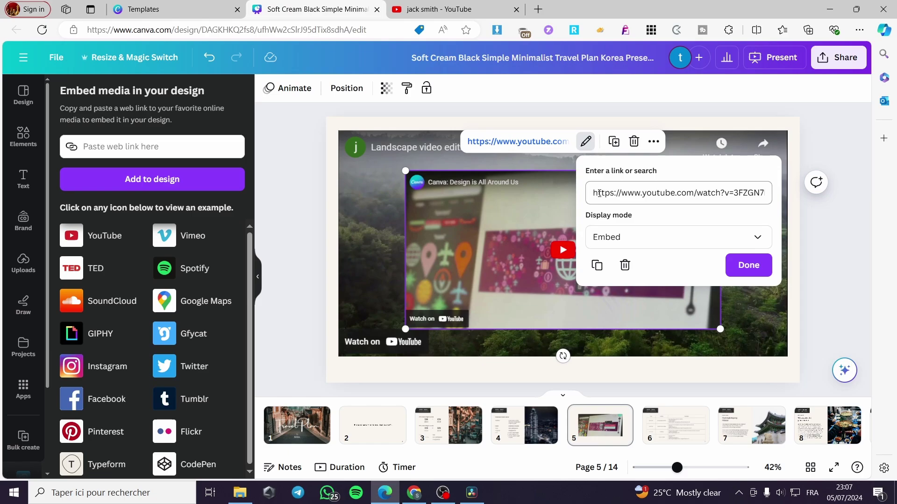
pyautogui.click(529, 217)
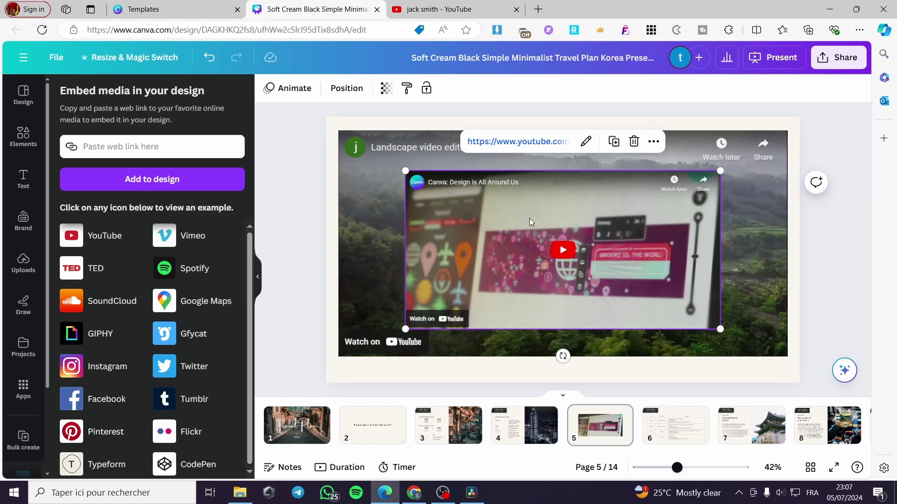
pyautogui.press('Delete')
pyautogui.click(102, 242)
pyautogui.press('Delete')
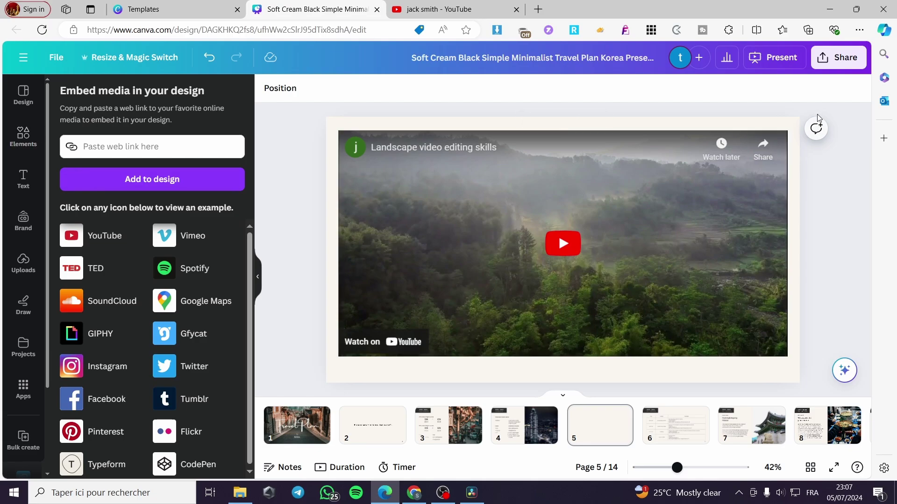
pyautogui.click(32, 62)
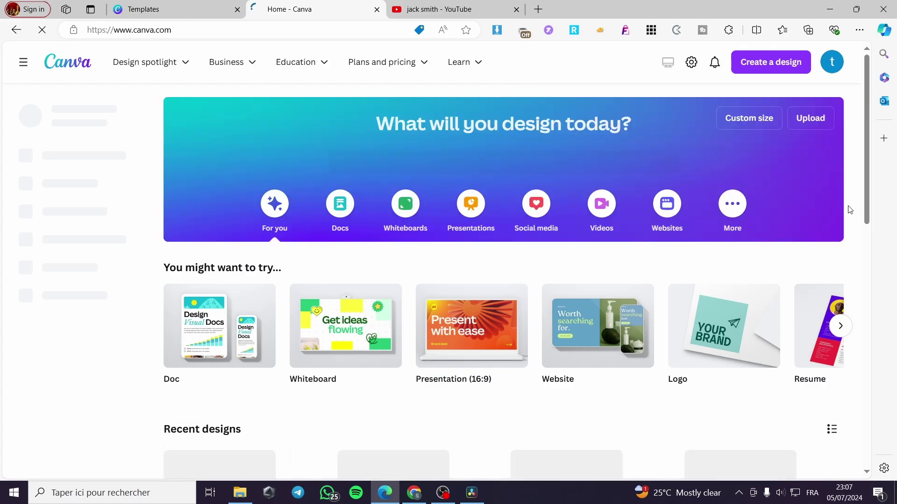
# From the home page's Websites category, create a blank Business Website design
pyautogui.scroll(-3, 724, 278)
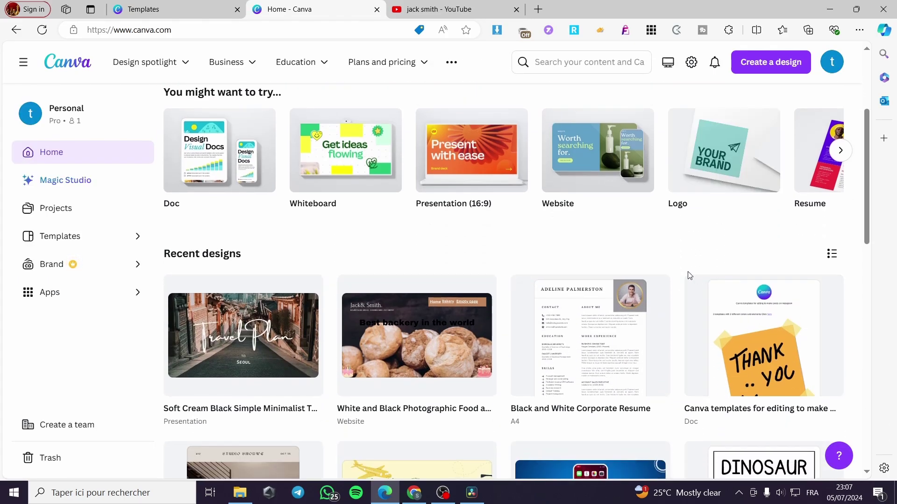
pyautogui.scroll(4, 537, 272)
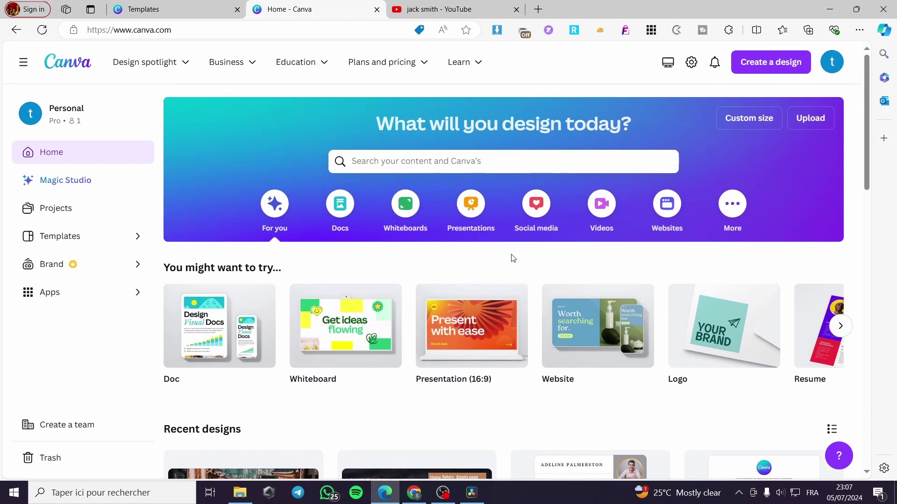
pyautogui.click(672, 208)
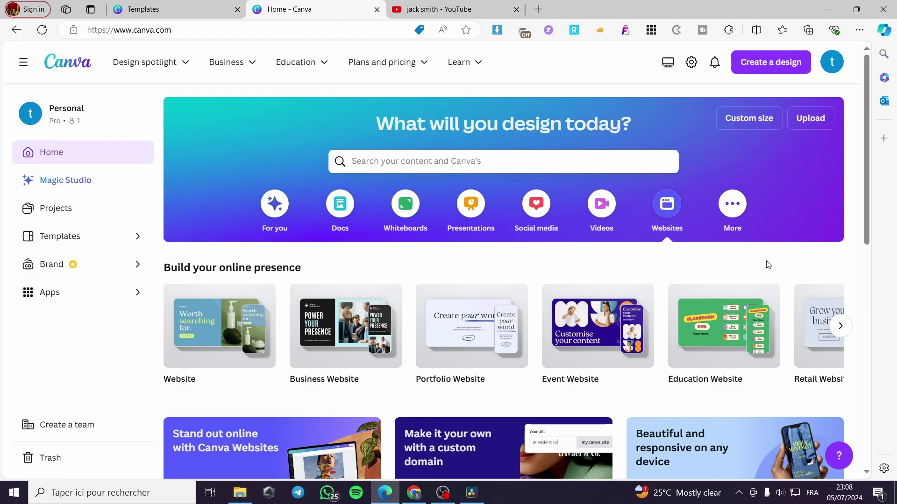
pyautogui.scroll(-3, 768, 265)
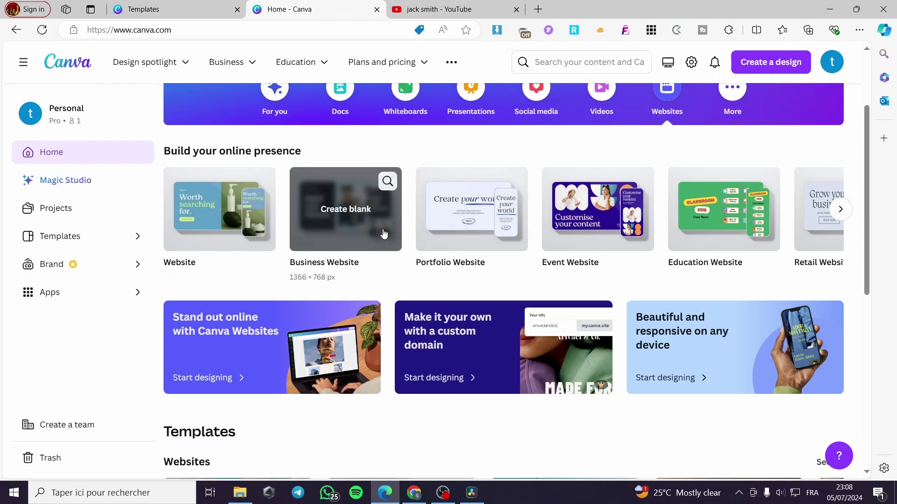
pyautogui.click(343, 220)
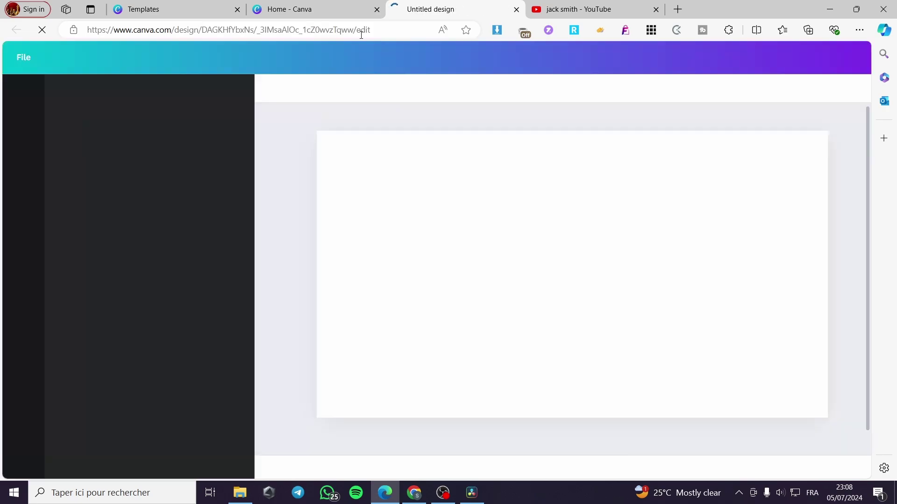
# Close the old Templates browser tab
pyautogui.middleClick(199, 13)
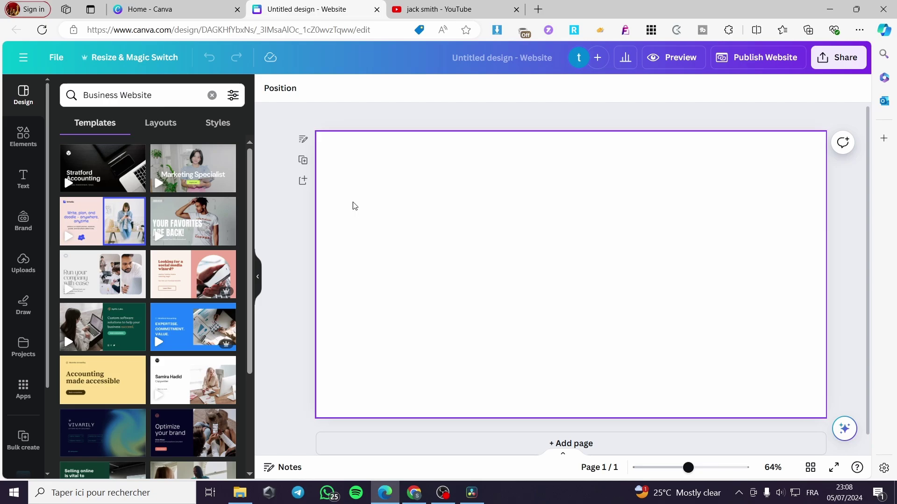
# Apply the 'Learn more about WriteGo' page from the App Business Website template and delete its photo
pyautogui.moveTo(206, 182)
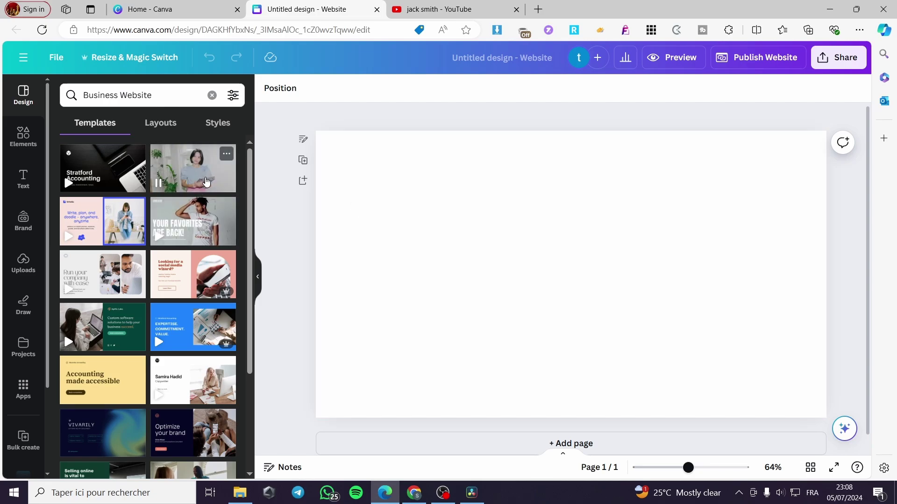
pyautogui.moveTo(171, 233)
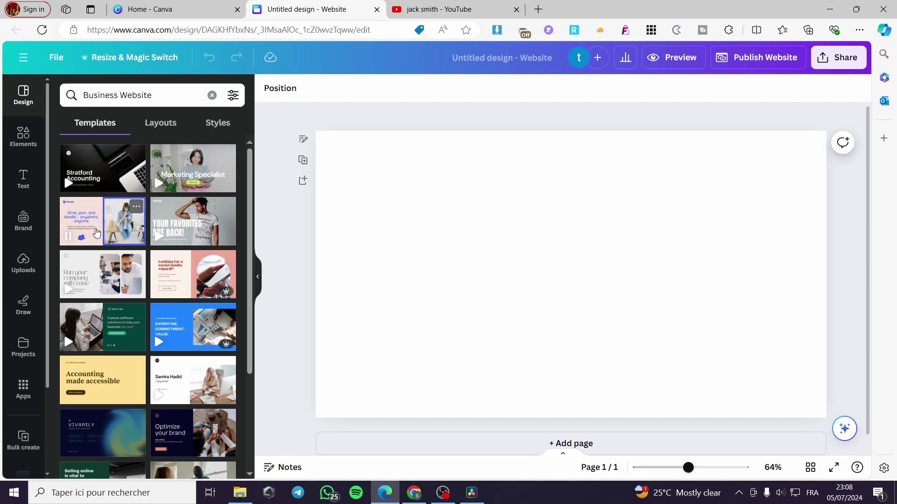
pyautogui.click(107, 226)
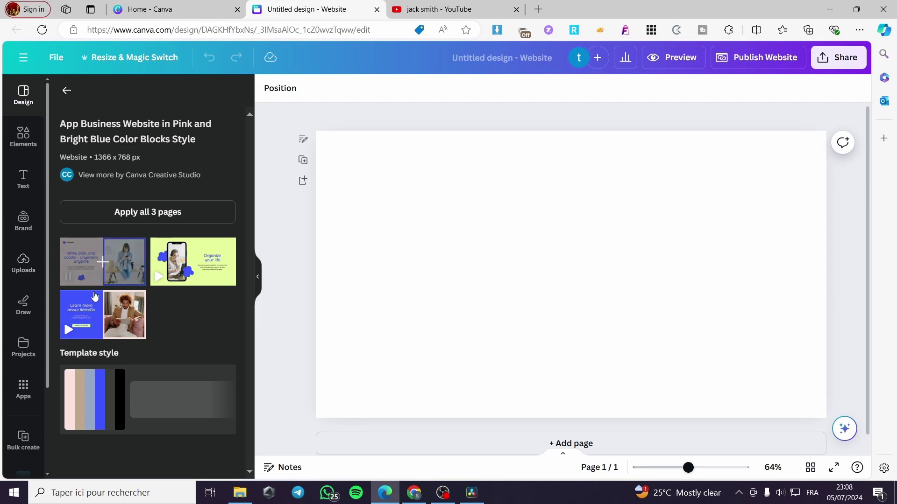
pyautogui.click(91, 320)
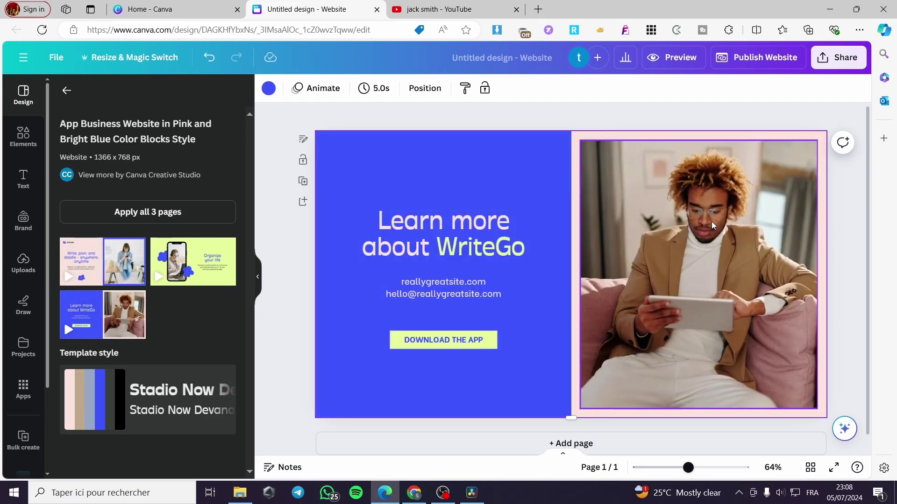
pyautogui.press('Delete')
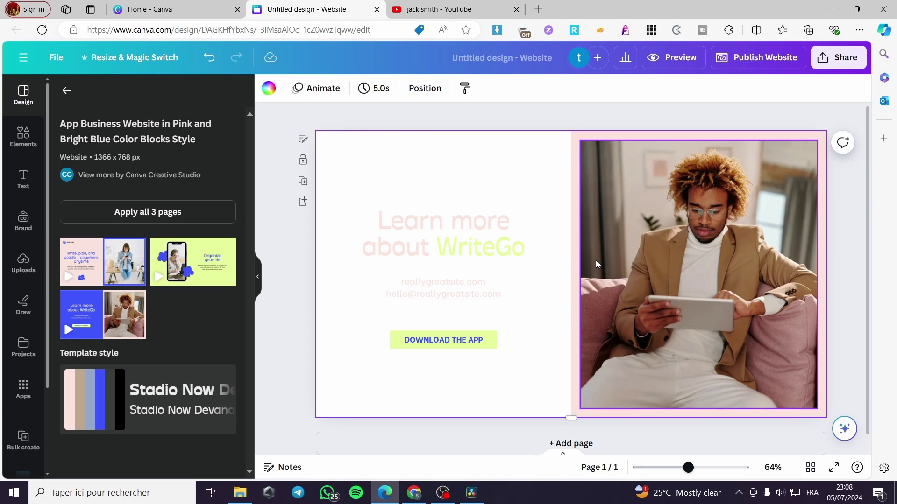
pyautogui.hotkey('ctrl', 'z')
pyautogui.click(683, 215)
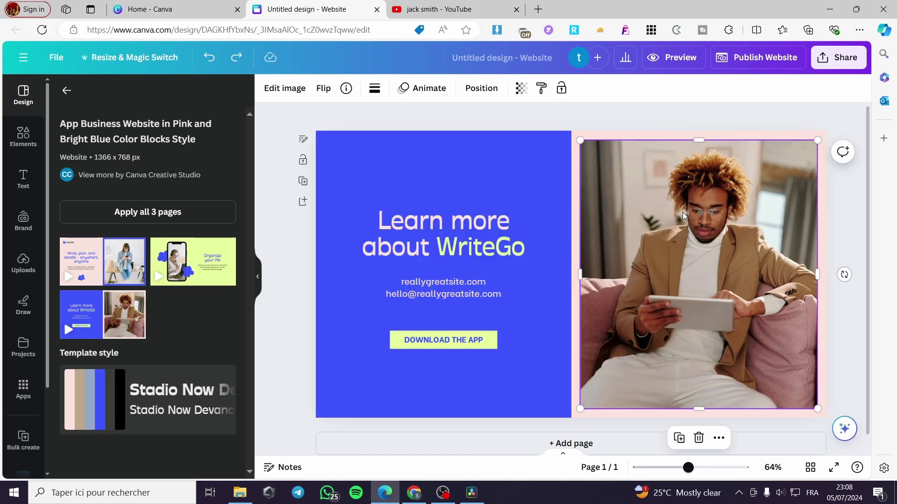
pyautogui.press('Delete')
pyautogui.click(23, 263)
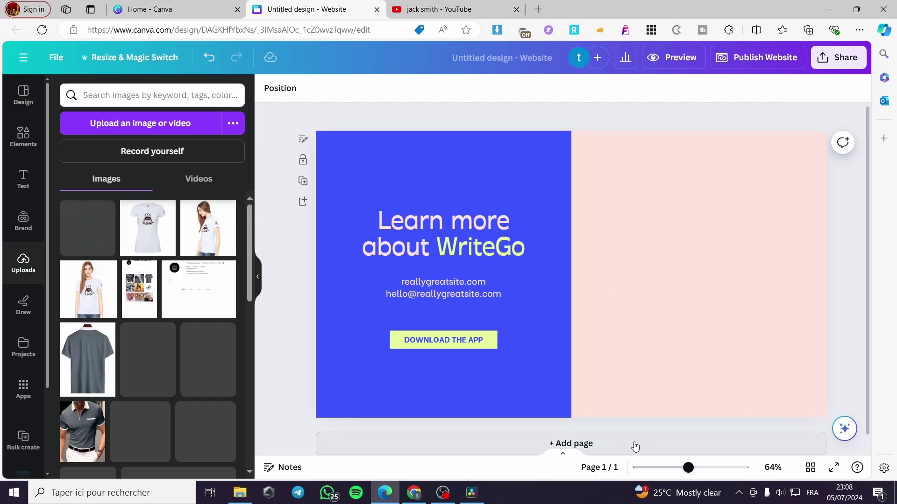
# Add a second and a third page to the website
pyautogui.click(588, 443)
pyautogui.click(573, 448)
pyautogui.scroll(10, 481, 372)
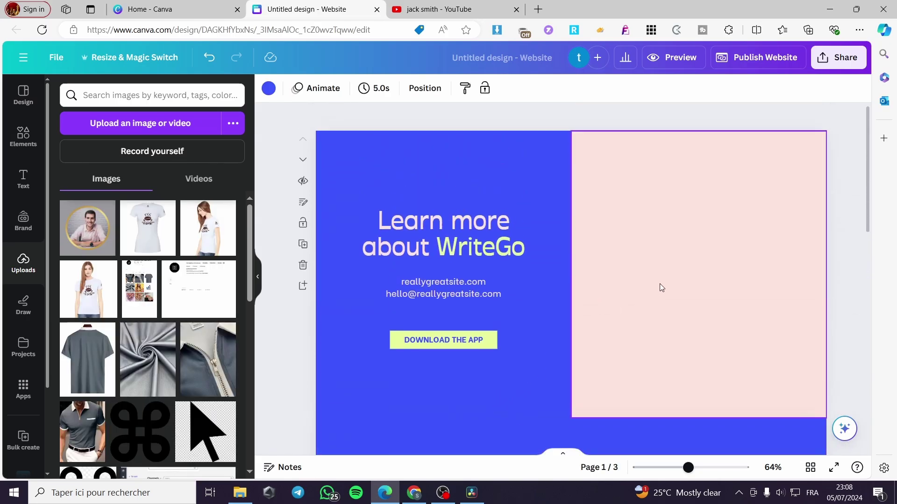
# Place the gold-circle portrait on page 1's pink block, enlarged to 606 × 606
pyautogui.click(658, 283)
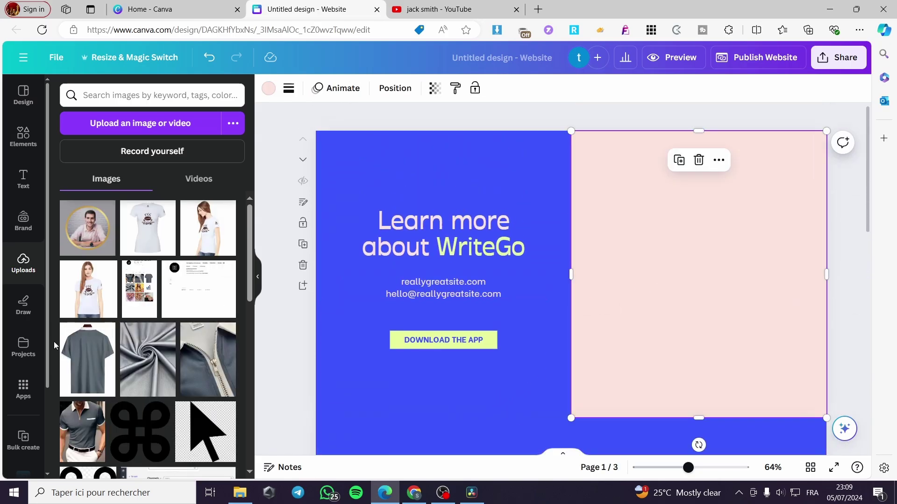
pyautogui.click(80, 241)
pyautogui.moveTo(614, 306); pyautogui.dragTo(719, 265)
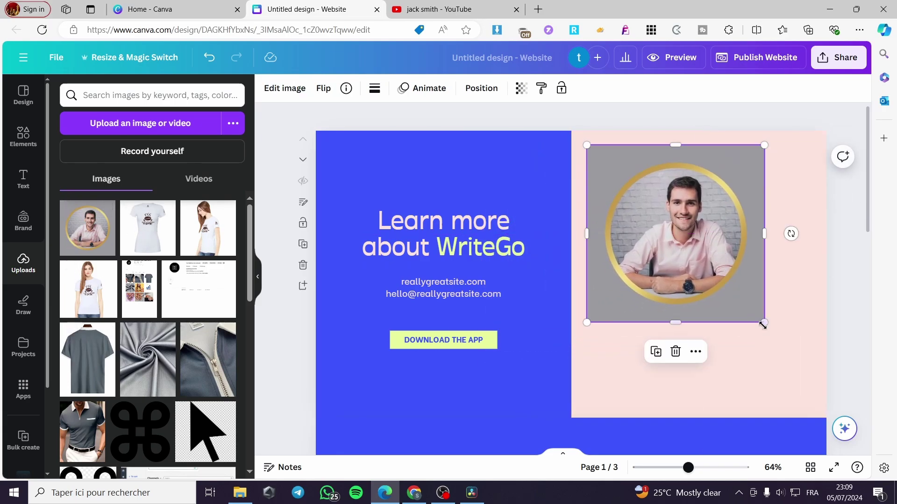
pyautogui.moveTo(762, 320); pyautogui.dragTo(804, 407)
pyautogui.moveTo(732, 323); pyautogui.dragTo(754, 289)
# Stretch the portrait frame slightly taller and wider to fill the pink block
pyautogui.moveTo(695, 373); pyautogui.dragTo(699, 411)
pyautogui.moveTo(813, 274); pyautogui.dragTo(822, 278)
pyautogui.click(797, 349)
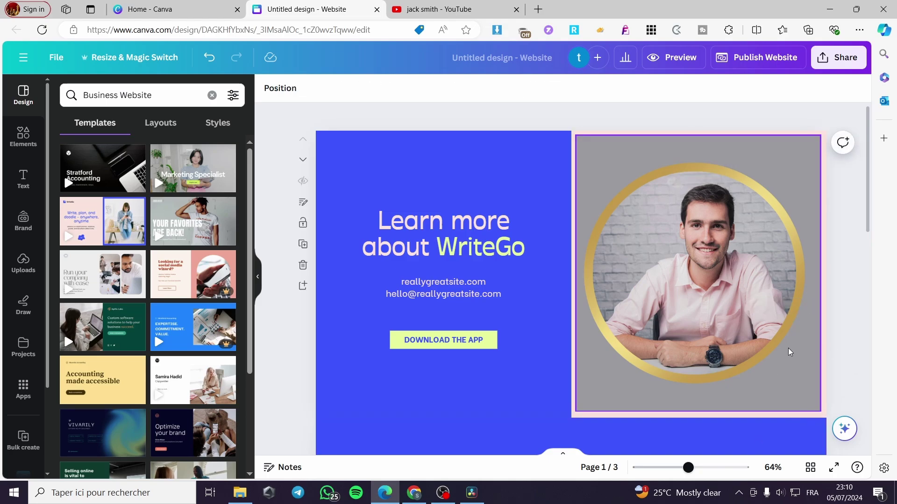
pyautogui.moveTo(700, 413); pyautogui.dragTo(700, 415)
pyautogui.click(798, 346)
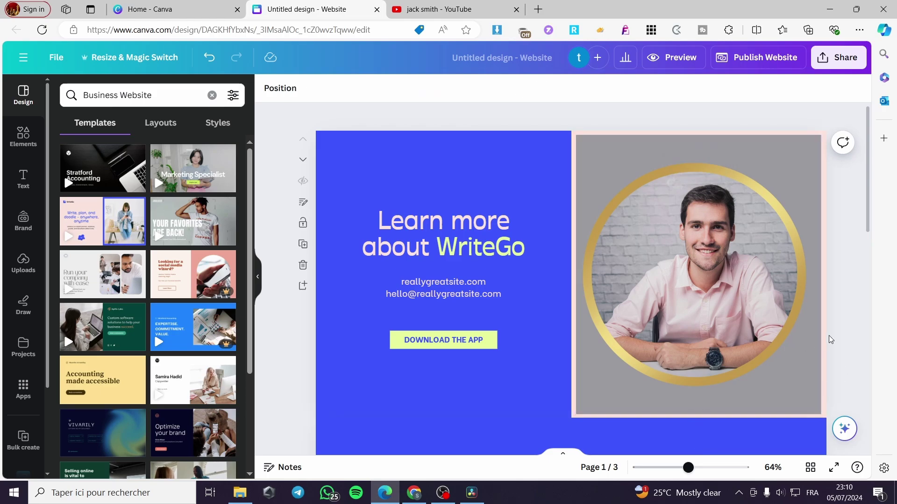
# Change the 'Learn more about WriteGo' heading to 'Jacksmith designs'
pyautogui.click(466, 230)
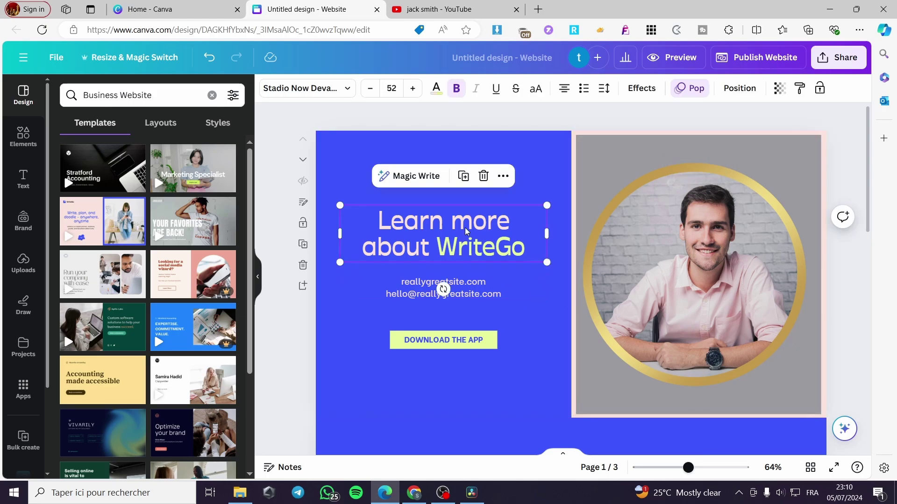
pyautogui.click(498, 231)
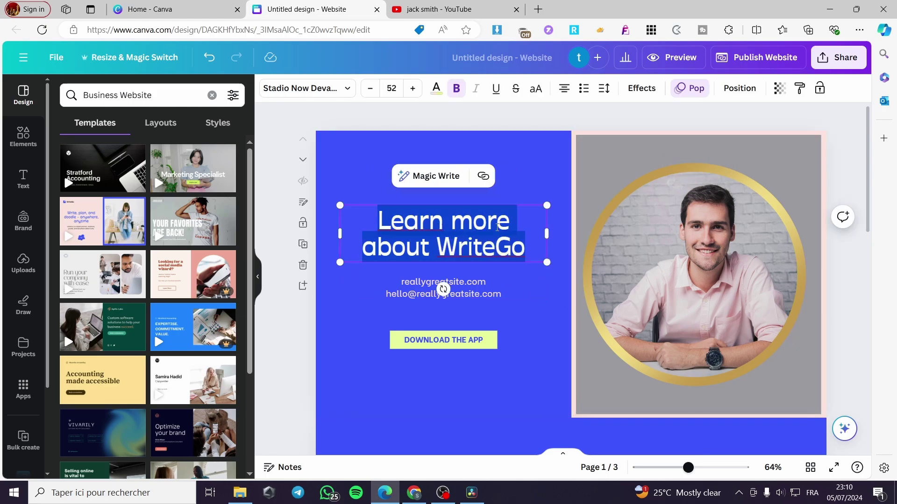
pyautogui.write('Jame')
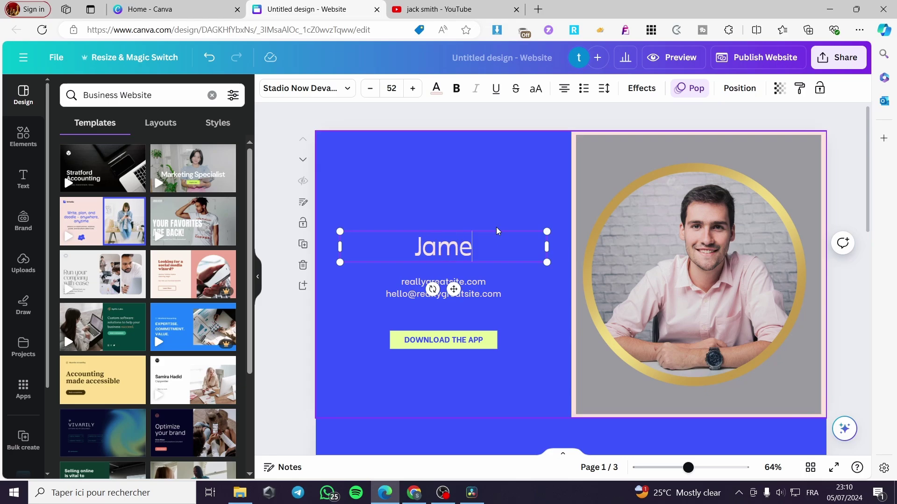
pyautogui.press('BackSpace')
pyautogui.press('BackSpace')
pyautogui.write('cksmith ')
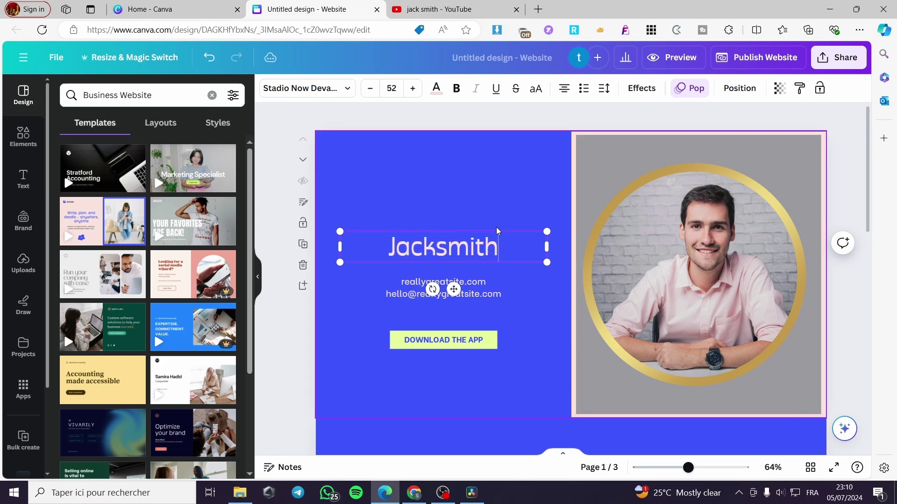
pyautogui.write('designs')
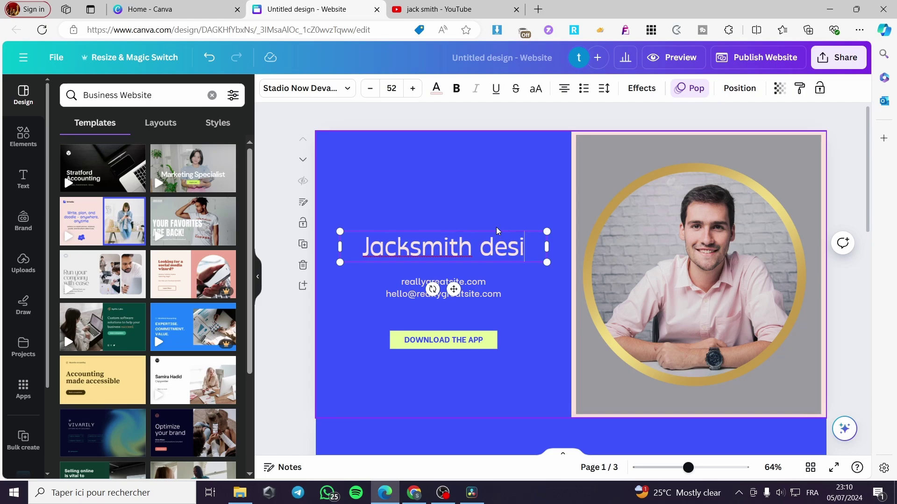
# Replace the two contact lines with 'Professional designer'
pyautogui.click(492, 292)
pyautogui.click(508, 294)
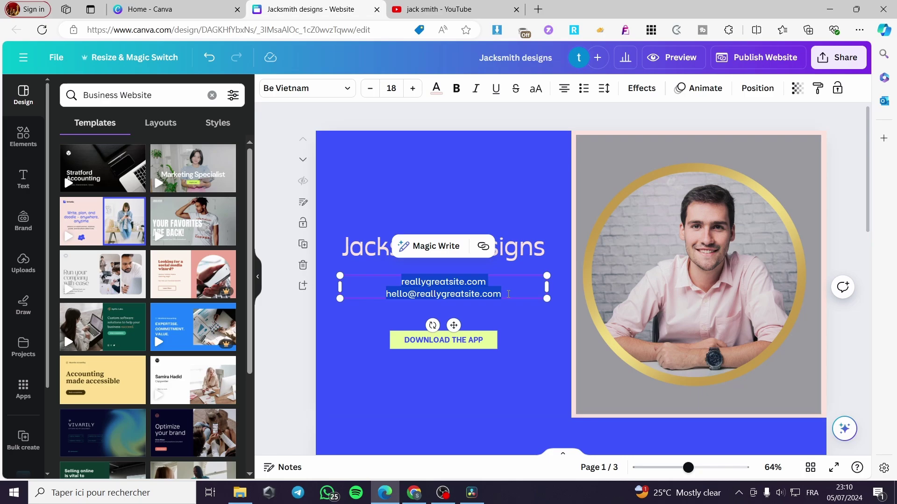
pyautogui.press('BackSpace')
pyautogui.write('Prof')
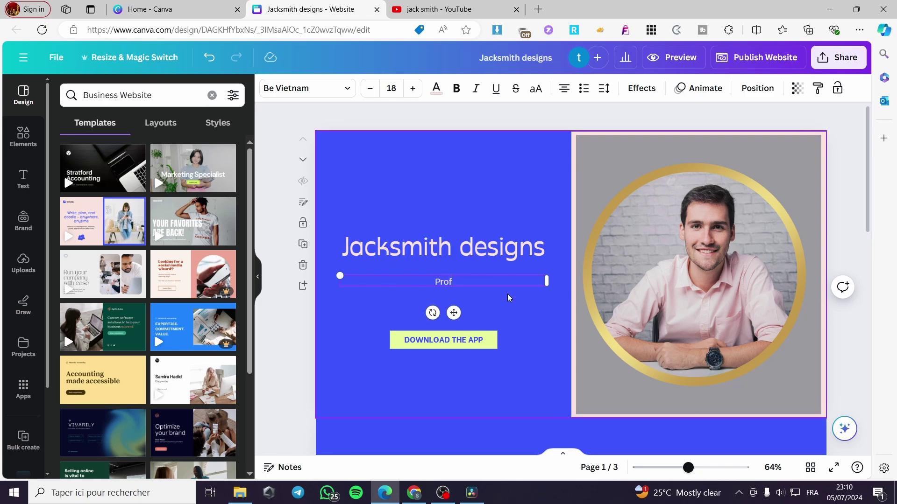
pyautogui.write('essional designer')
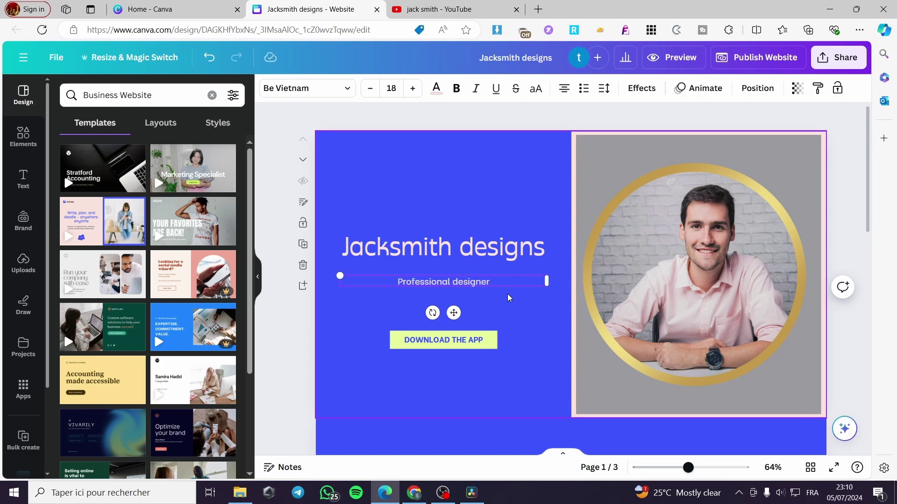
# Delete the DOWNLOAD THE APP button
pyautogui.click(466, 344)
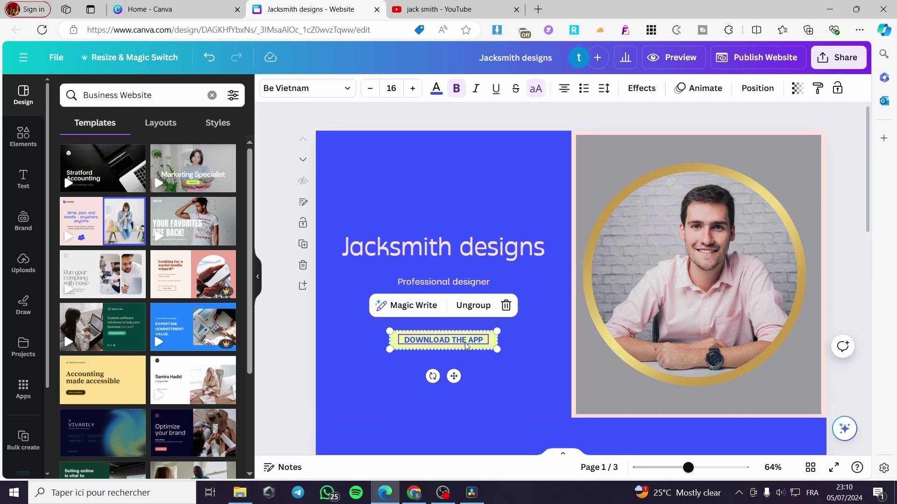
pyautogui.click(468, 340)
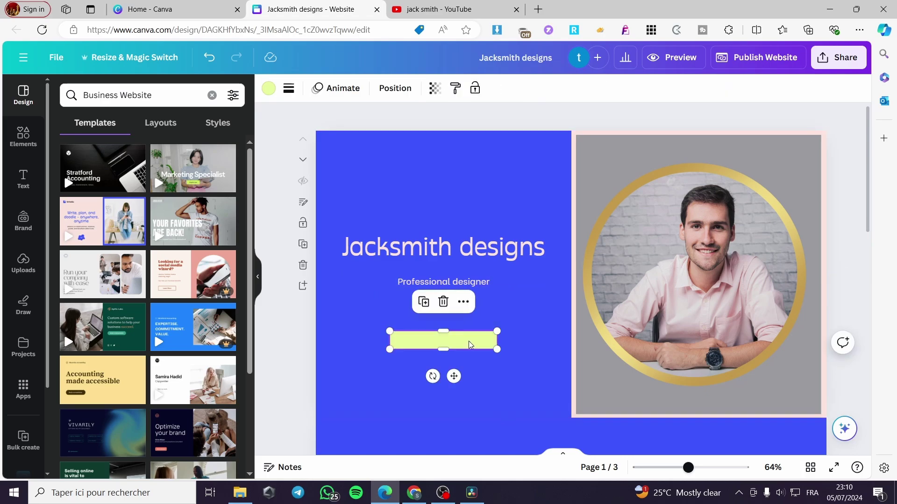
pyautogui.press('Delete')
# Enlarge the 'Professional designer' text slightly and centre it under the heading
pyautogui.click(474, 281)
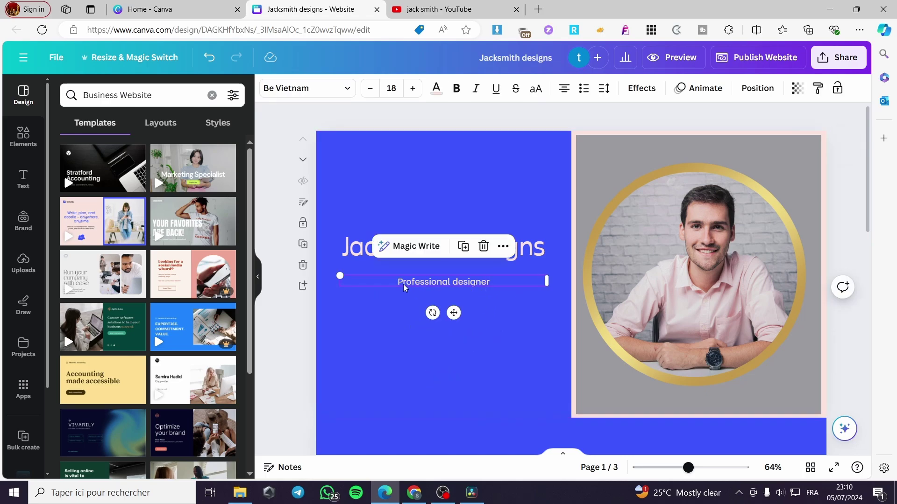
pyautogui.moveTo(337, 275); pyautogui.dragTo(319, 274)
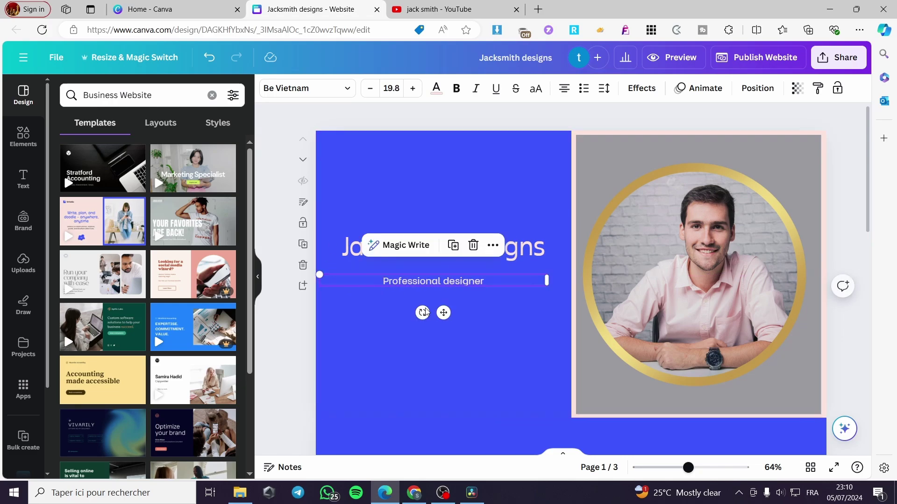
pyautogui.moveTo(444, 312); pyautogui.dragTo(459, 314)
pyautogui.click(542, 347)
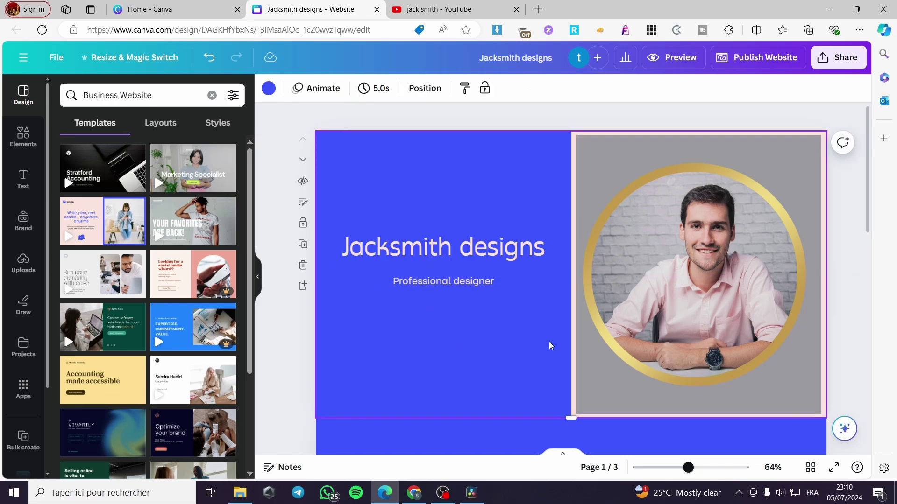
pyautogui.click(31, 135)
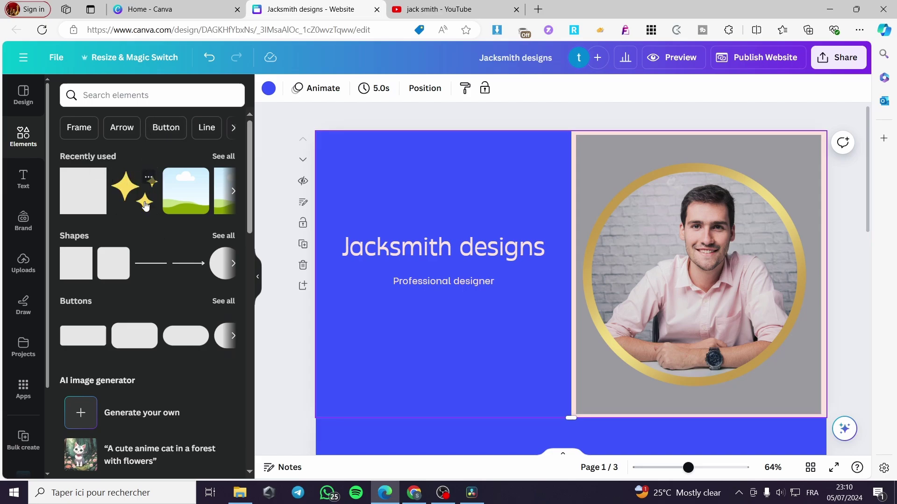
# Add the recently used yellow sparkle, shrunk to about 50 × 41, left of 'Professional designer'
pyautogui.click(143, 200)
pyautogui.moveTo(640, 332); pyautogui.dragTo(524, 286)
pyautogui.moveTo(528, 227); pyautogui.dragTo(374, 250)
pyautogui.moveTo(395, 286); pyautogui.dragTo(399, 308)
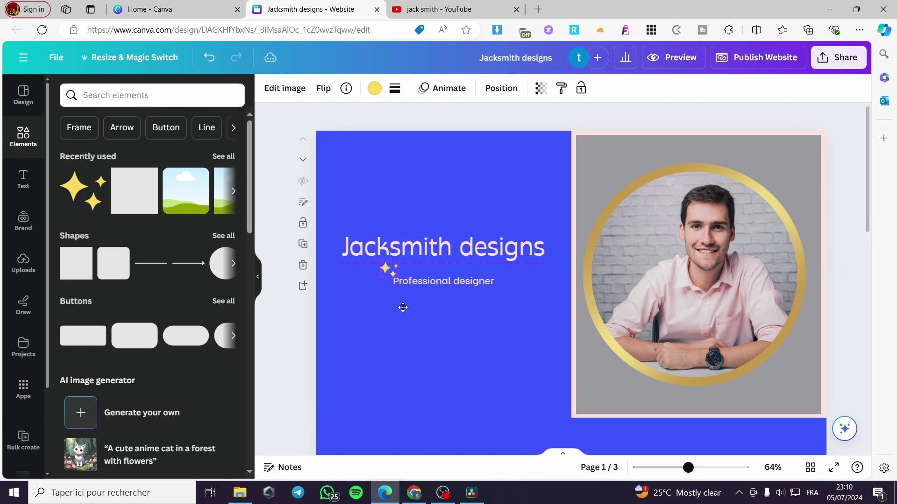
pyautogui.click(423, 369)
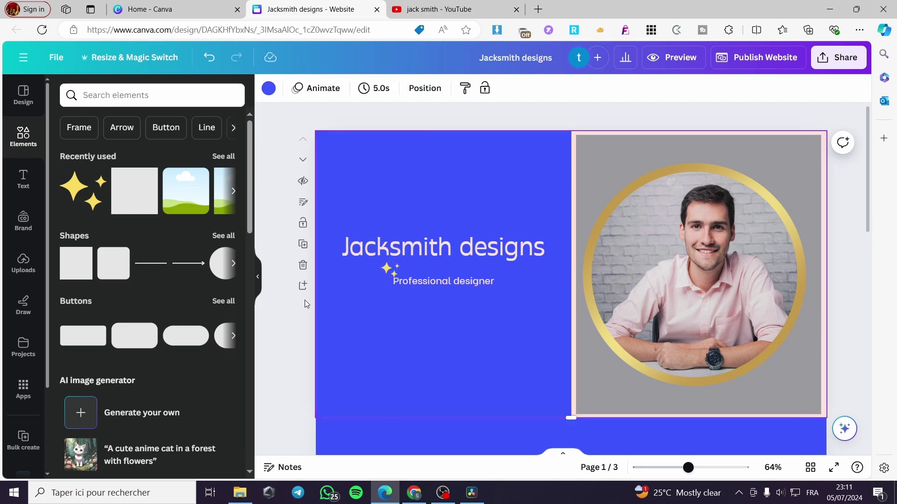
pyautogui.click(141, 94)
# Search Elements for 'stickers' and place a shrunken purple planet sticker at the blue section's lower left
pyautogui.write('s')
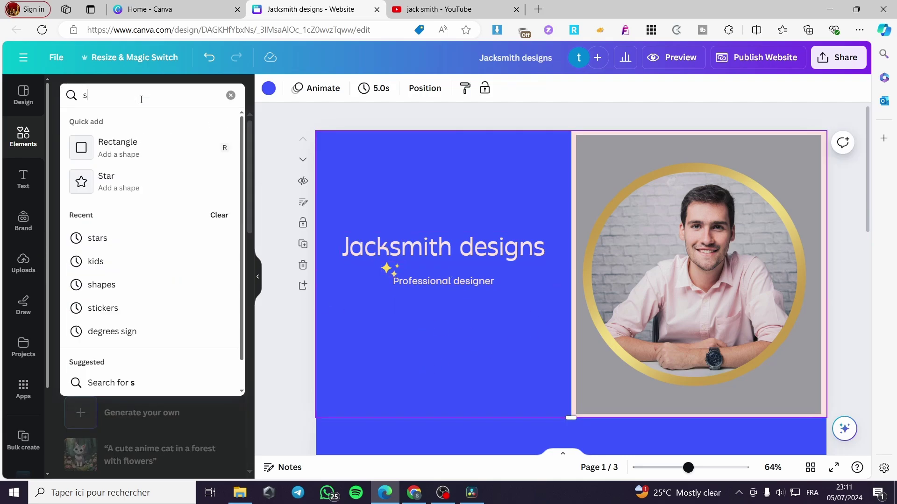
pyautogui.write('tickers')
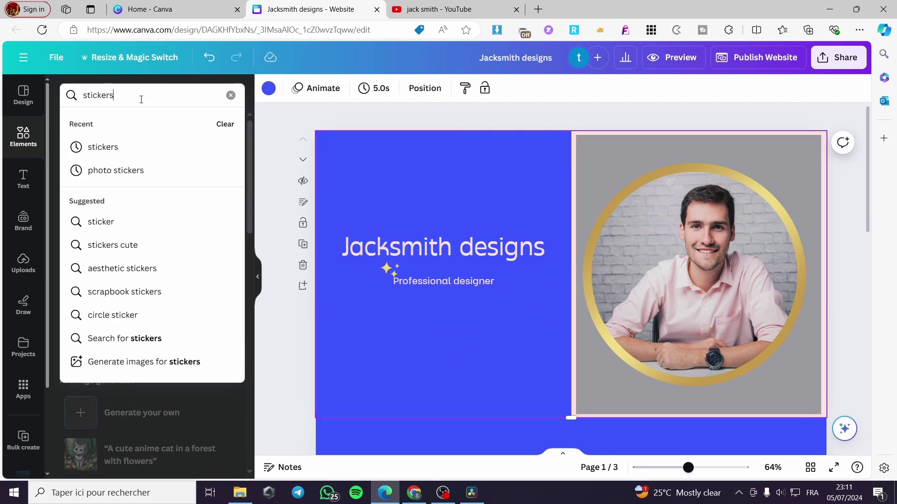
pyautogui.press('Return')
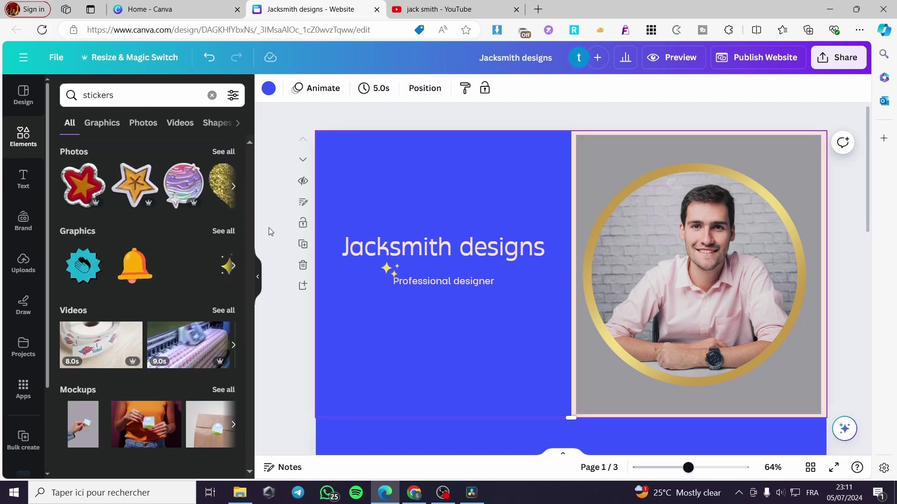
pyautogui.click(224, 151)
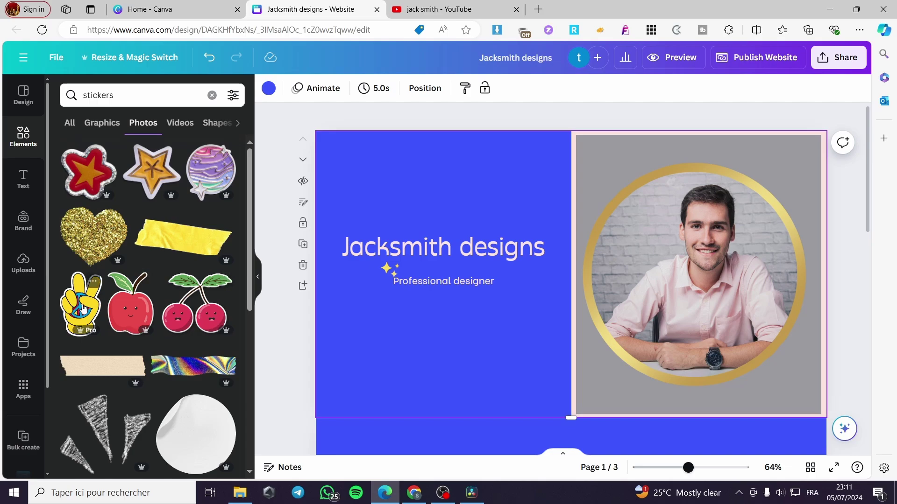
pyautogui.click(211, 189)
pyautogui.moveTo(674, 386); pyautogui.dragTo(512, 253)
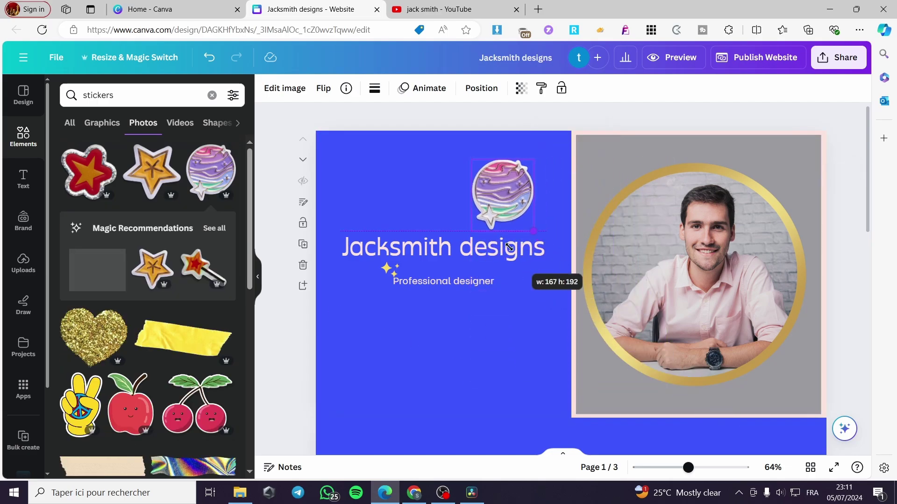
pyautogui.moveTo(504, 196); pyautogui.dragTo(353, 382)
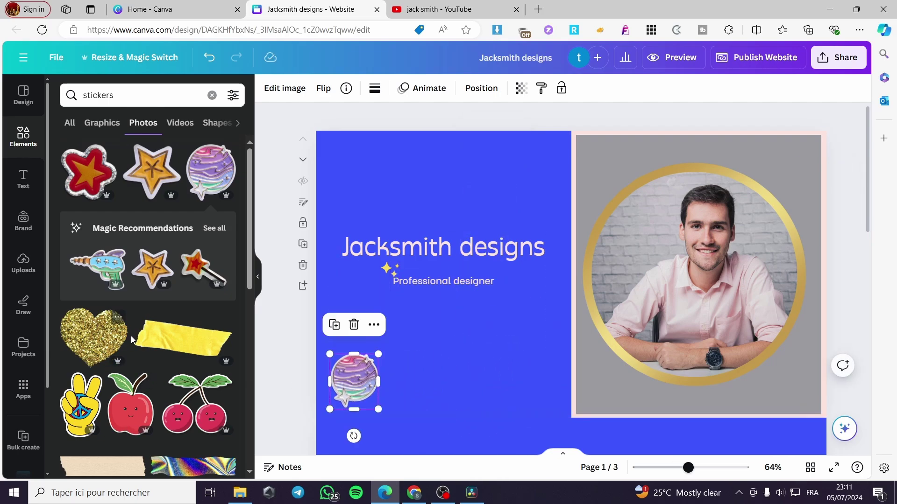
pyautogui.scroll(-10, 129, 340)
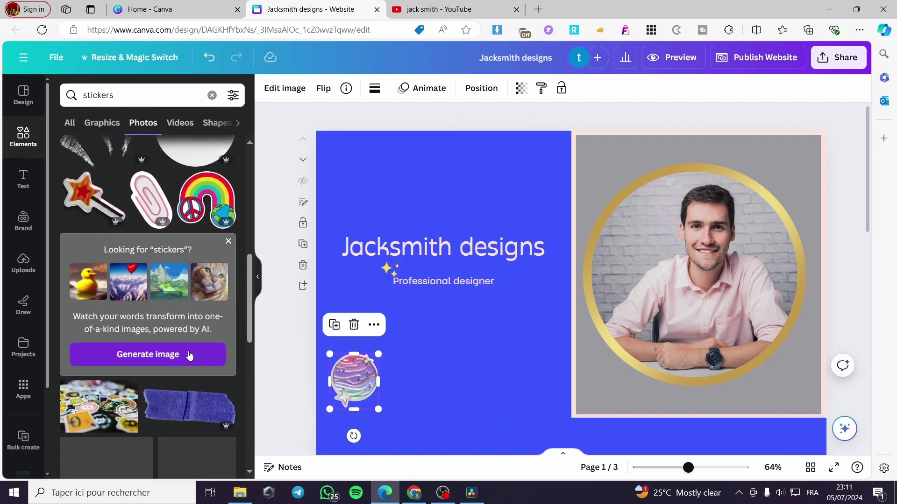
pyautogui.scroll(-3, 189, 356)
pyautogui.scroll(-2, 196, 328)
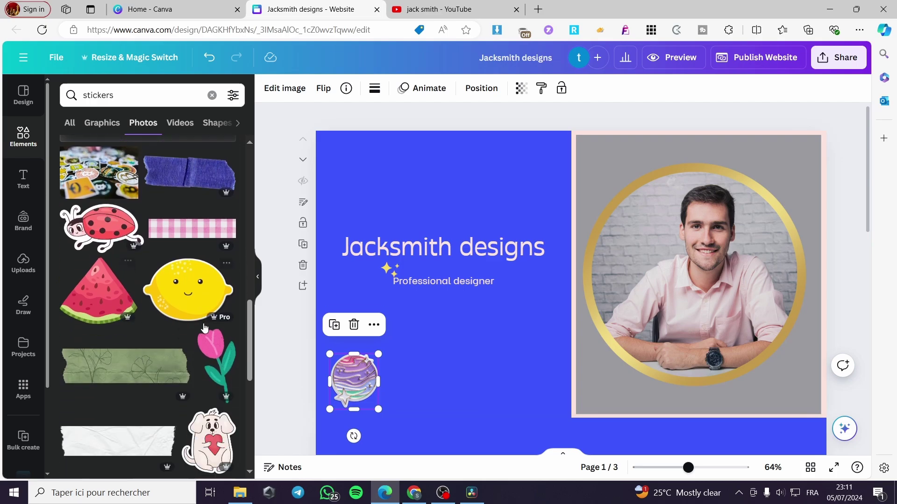
pyautogui.scroll(-3, 142, 377)
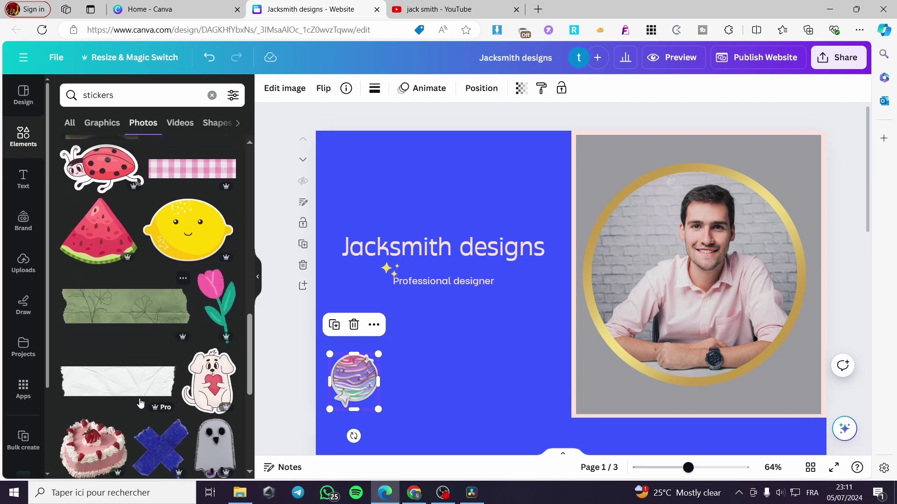
# Add the white torn tape sticker, shrink it, and widen it behind the title
pyautogui.click(119, 276)
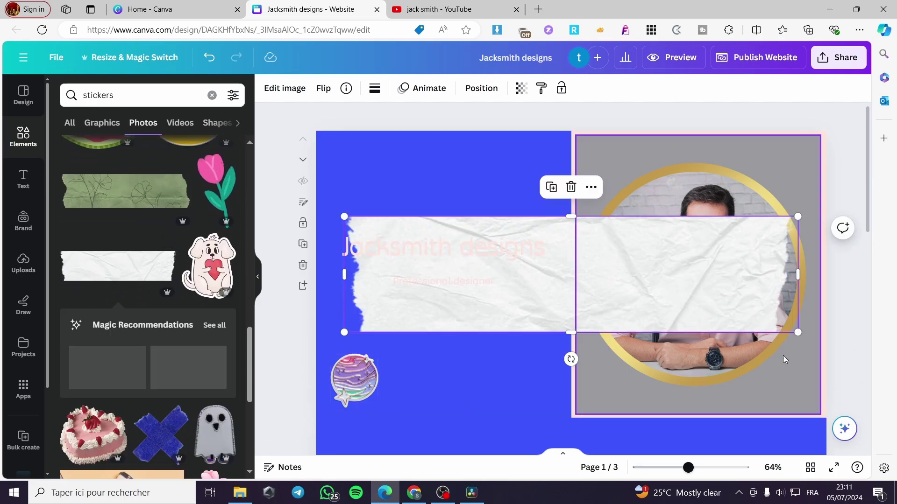
pyautogui.moveTo(797, 332); pyautogui.dragTo(520, 279)
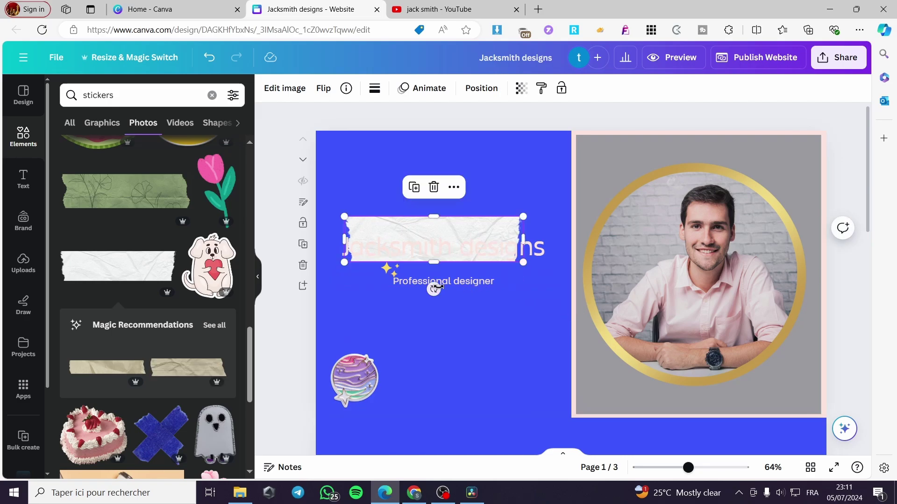
pyautogui.moveTo(462, 227); pyautogui.dragTo(456, 235)
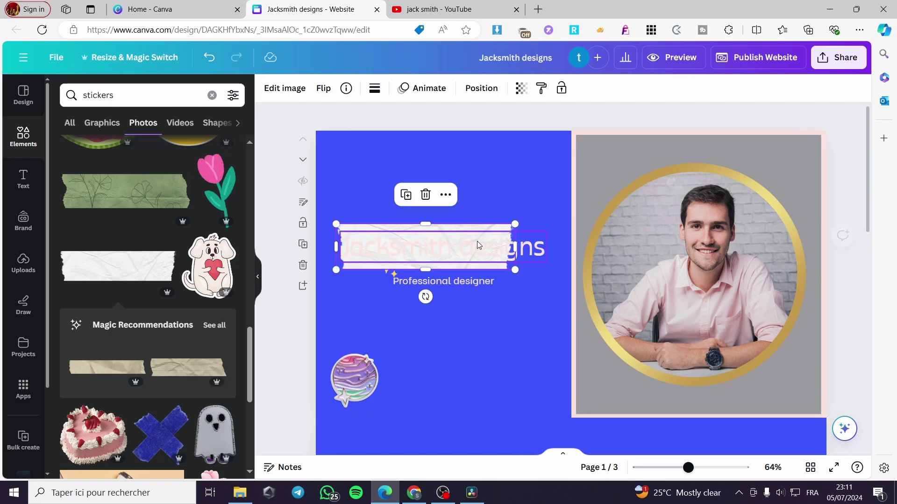
pyautogui.moveTo(517, 247); pyautogui.dragTo(556, 248)
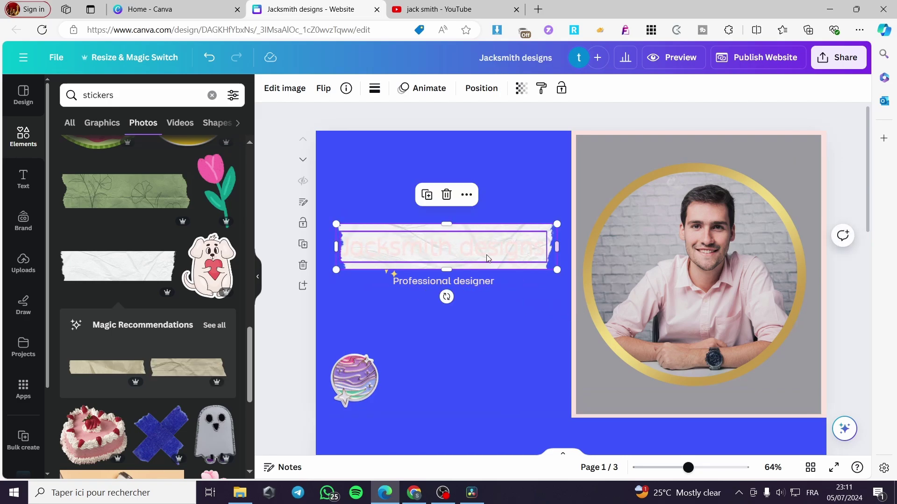
pyautogui.moveTo(336, 244); pyautogui.dragTo(331, 244)
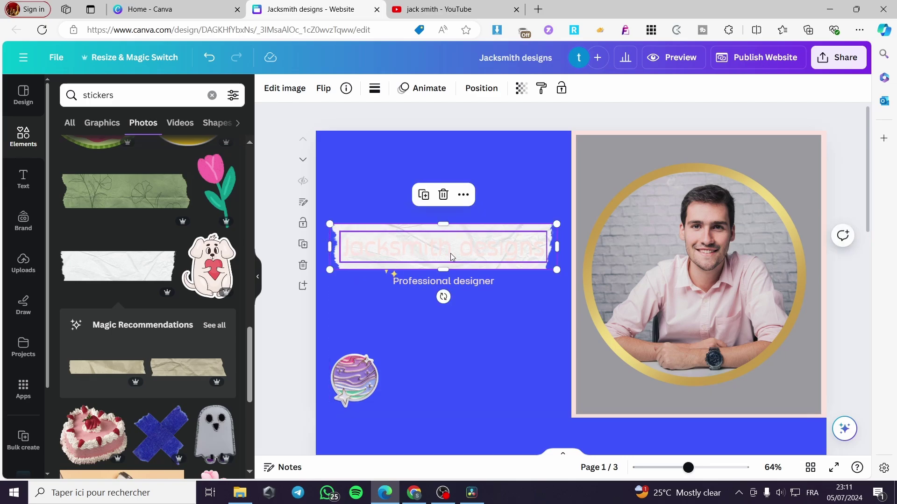
# Colour the 'Jacksmith designs' title dark grey after trying several other shades
pyautogui.click(451, 255)
pyautogui.click(437, 89)
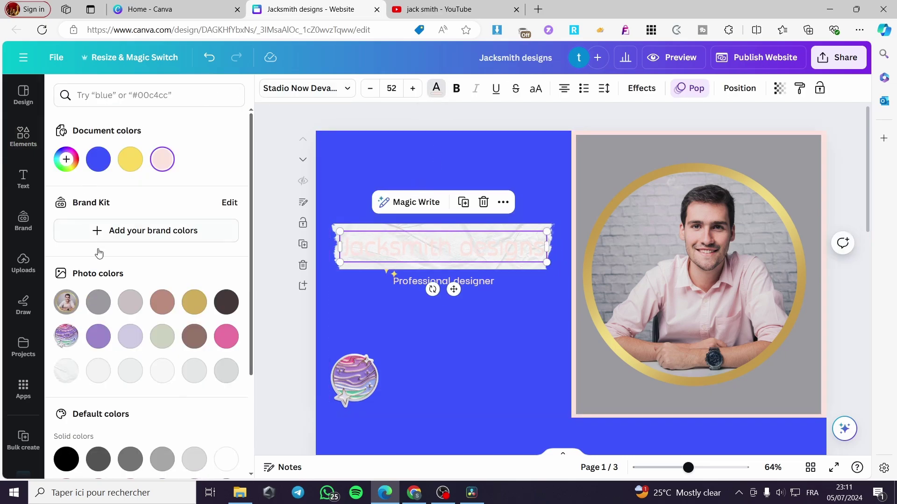
pyautogui.click(228, 304)
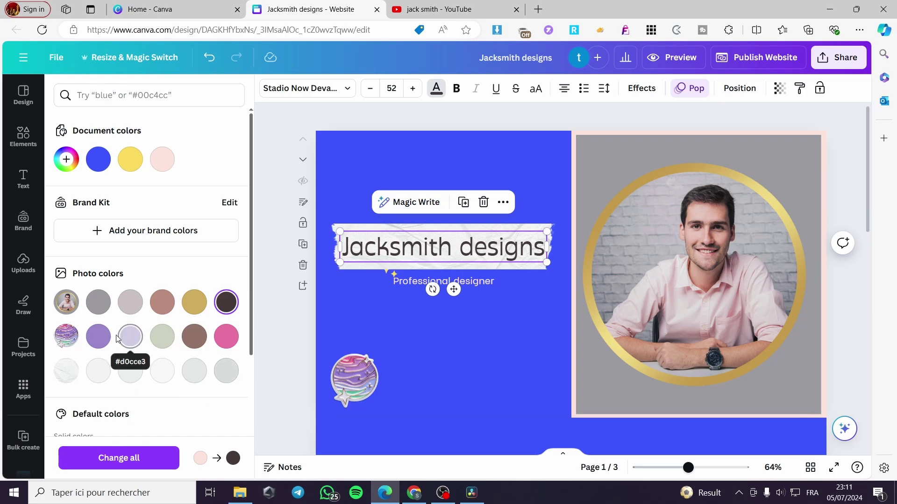
pyautogui.click(93, 306)
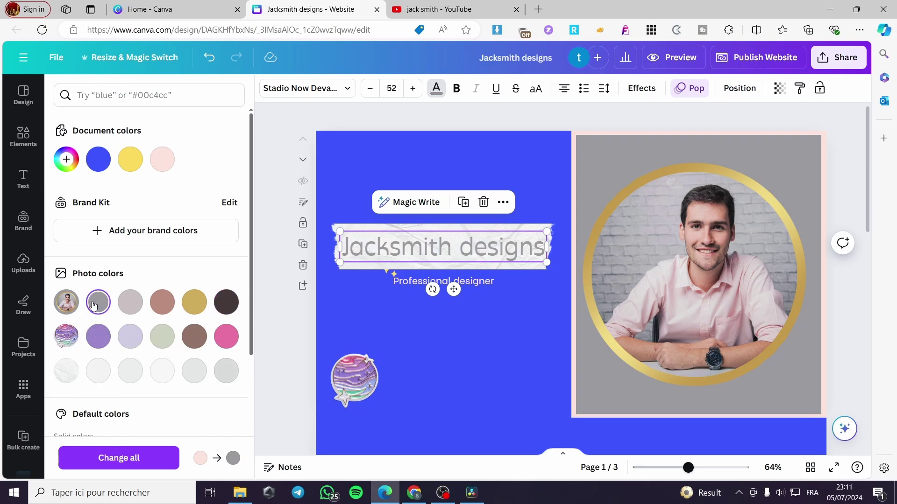
pyautogui.click(459, 338)
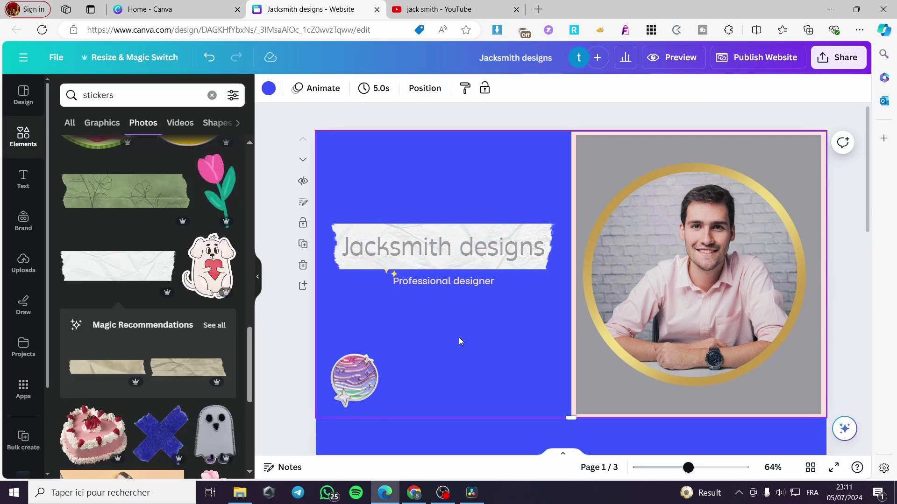
pyautogui.click(492, 243)
pyautogui.click(437, 87)
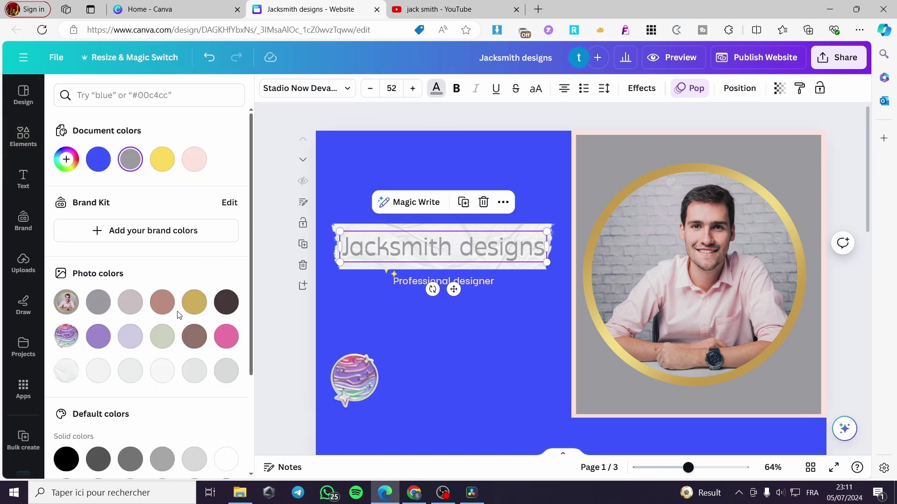
pyautogui.click(99, 459)
pyautogui.click(67, 460)
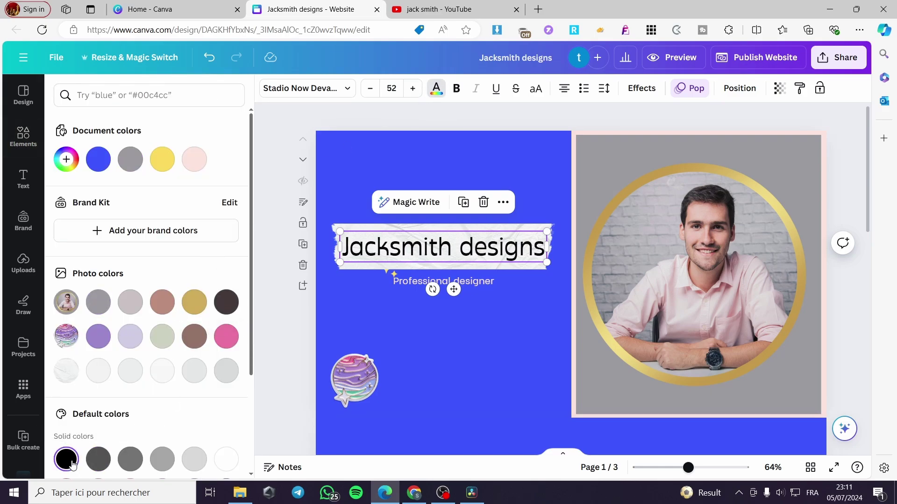
pyautogui.click(100, 462)
pyautogui.click(477, 354)
pyautogui.scroll(-3, 407, 355)
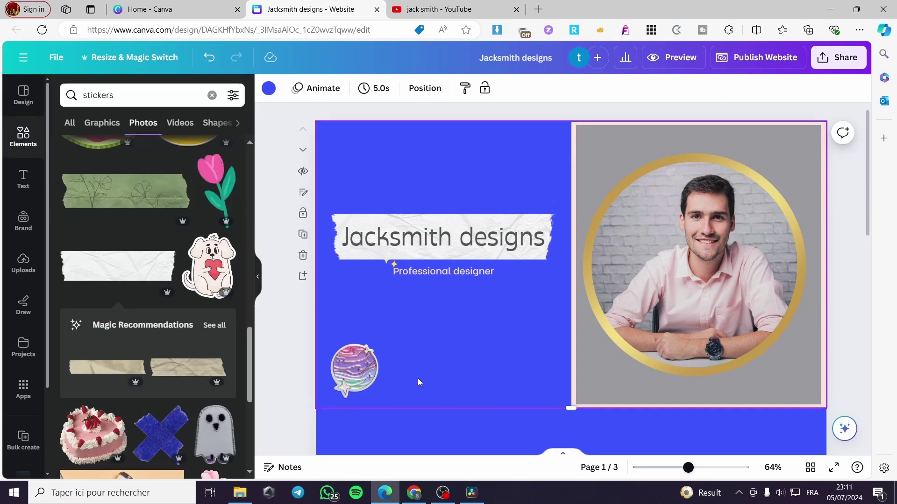
# Add a shrunken dog-with-heart sticker beside the portrait
pyautogui.click(223, 276)
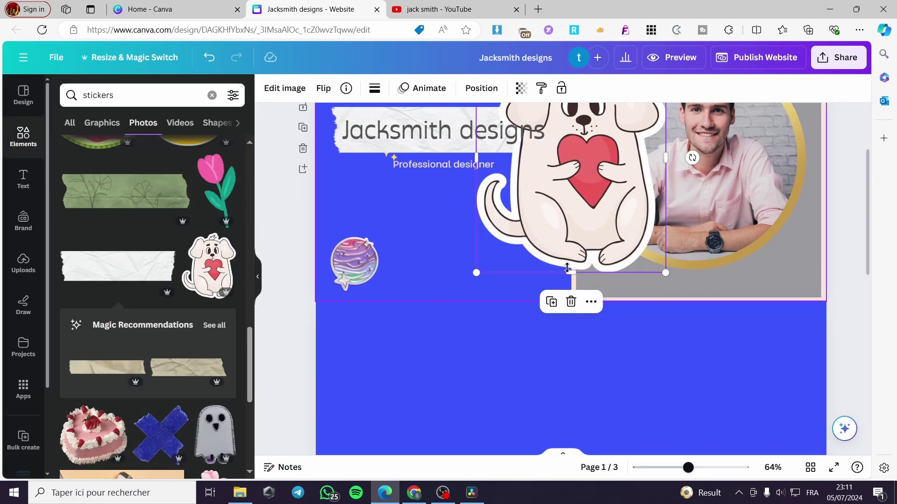
pyautogui.moveTo(668, 271); pyautogui.dragTo(485, 258)
pyautogui.moveTo(460, 225); pyautogui.dragTo(532, 247)
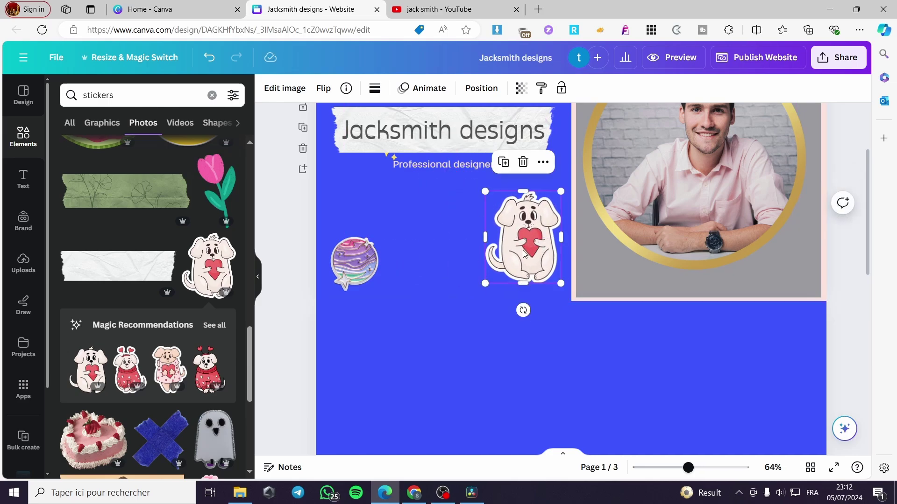
# Enlarge the planet sticker on the homepage
pyautogui.scroll(2, 531, 253)
pyautogui.click(355, 323)
pyautogui.moveTo(379, 295); pyautogui.dragTo(418, 250)
# Add the sticker-covered desk photo to page 2
pyautogui.scroll(-4, 450, 345)
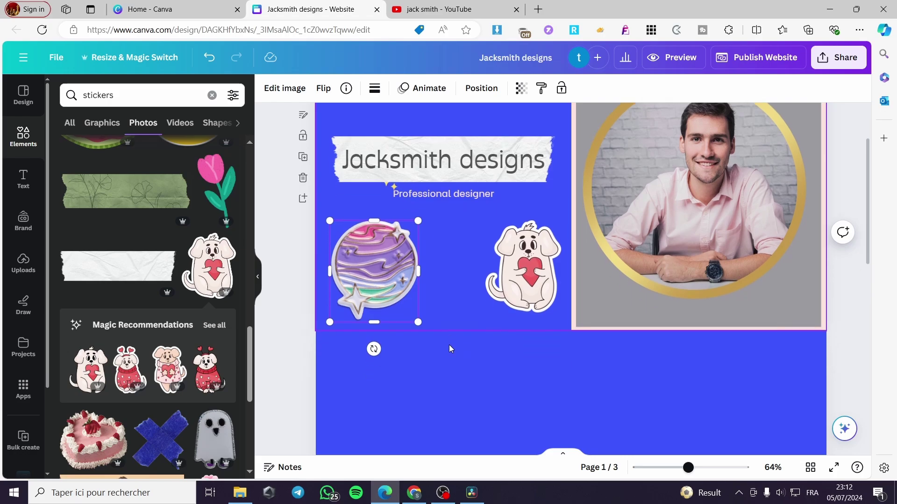
pyautogui.click(391, 317)
pyautogui.scroll(-2, 421, 322)
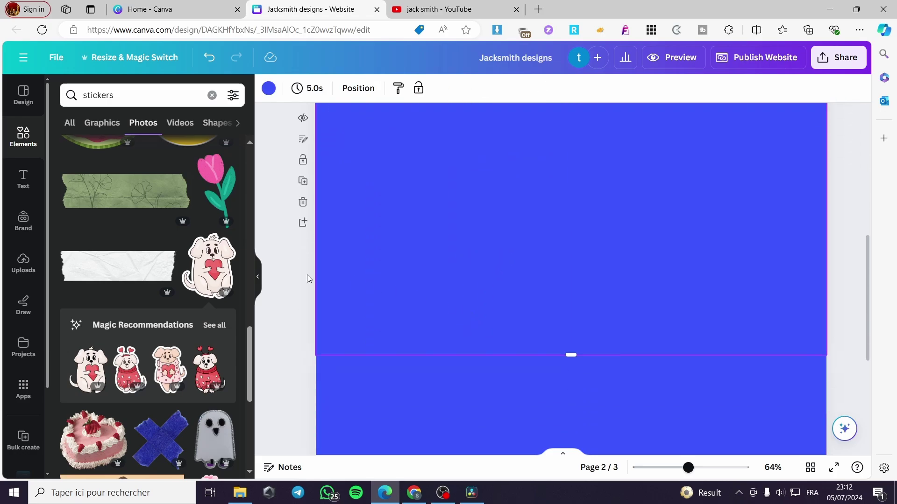
pyautogui.scroll(-6, 220, 323)
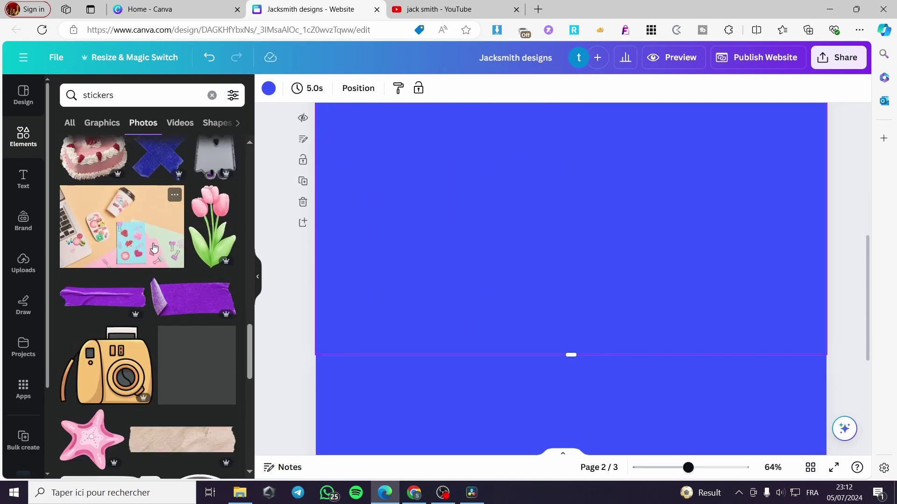
pyautogui.click(121, 227)
# Stretch the desk photo across page 2's upper half, about 1343 × 685
pyautogui.scroll(3, 521, 304)
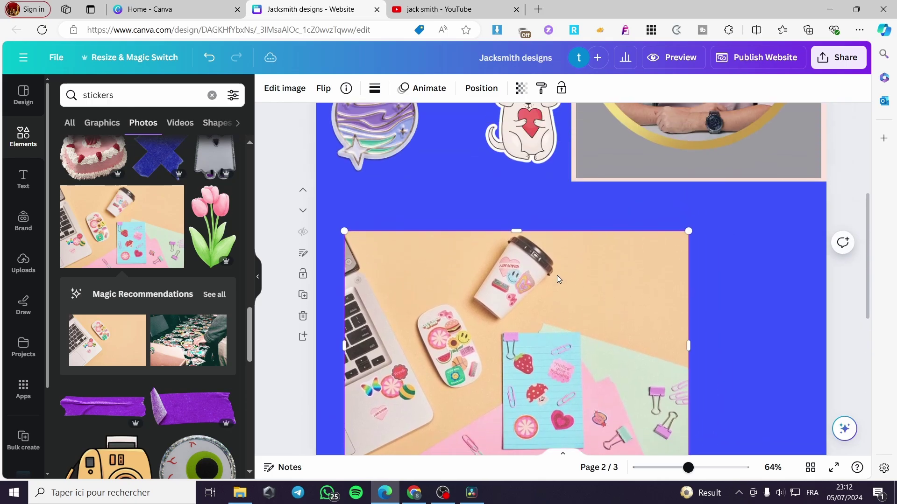
pyautogui.moveTo(527, 330); pyautogui.dragTo(540, 293)
pyautogui.scroll(-2, 514, 280)
pyautogui.scroll(-2, 540, 293)
pyautogui.moveTo(661, 316); pyautogui.dragTo(732, 294)
pyautogui.moveTo(700, 217); pyautogui.dragTo(824, 218)
pyautogui.moveTo(316, 219); pyautogui.dragTo(320, 219)
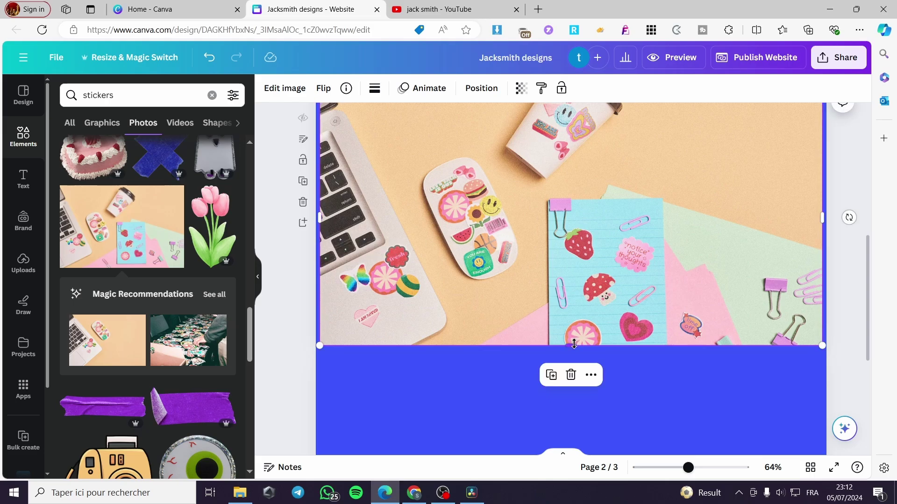
pyautogui.scroll(3, 574, 344)
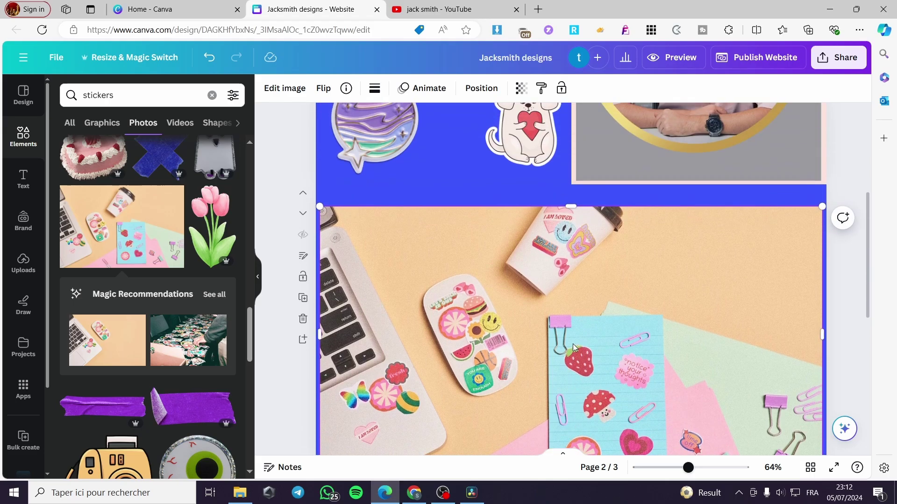
pyautogui.click(842, 331)
pyautogui.scroll(-5, 381, 380)
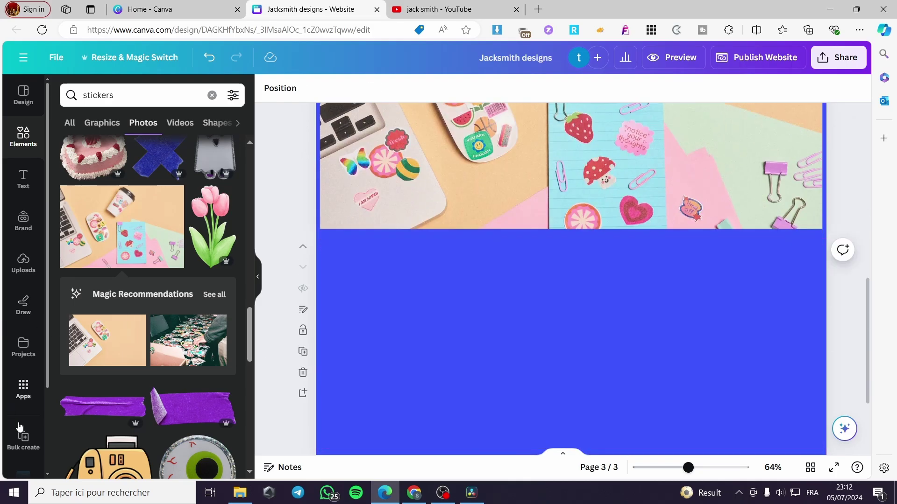
pyautogui.click(23, 391)
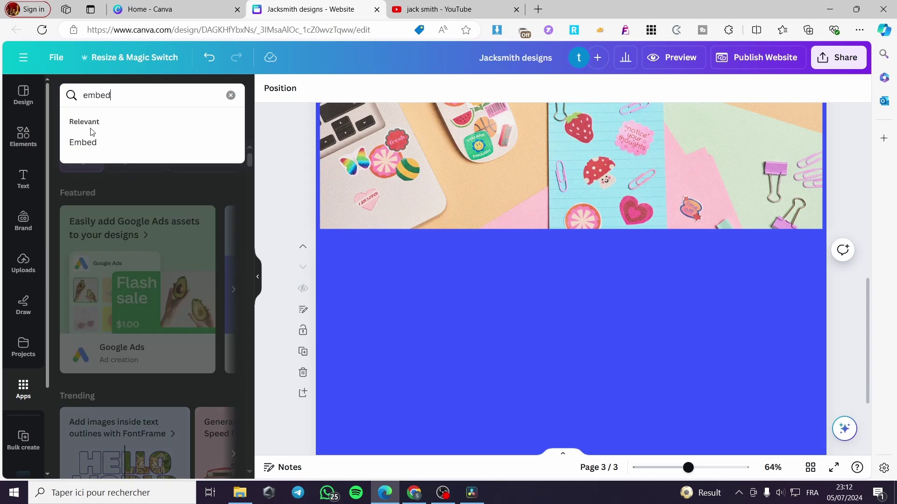
# Paste the 'Landscape video editing skills' YouTube link into the Embed app
pyautogui.click(112, 143)
pyautogui.click(81, 145)
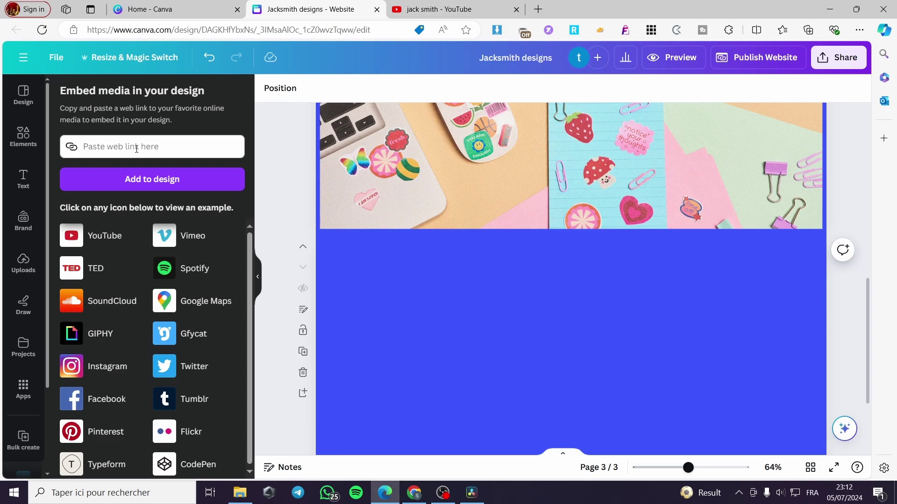
pyautogui.hotkey('ctrl', 'v')
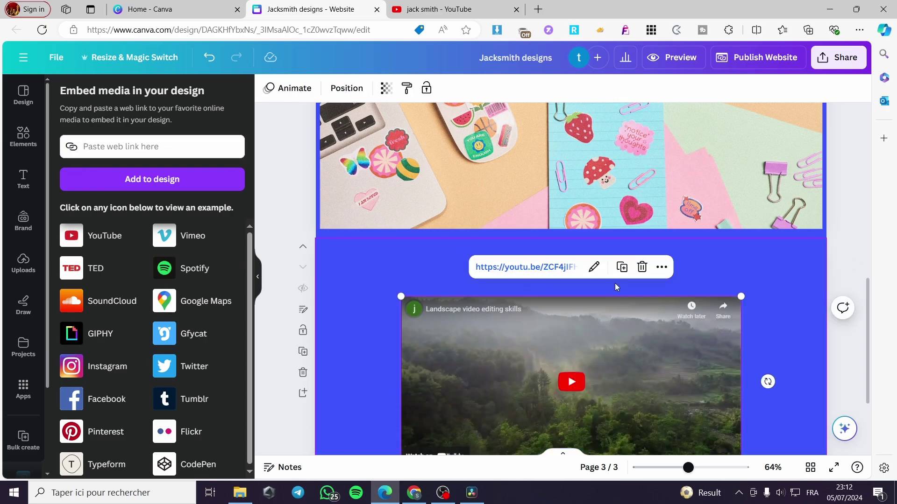
# Move the embedded video onto the page-2 desk photo, enlarge it and centre it
pyautogui.scroll(-3, 654, 285)
pyautogui.moveTo(670, 254); pyautogui.dragTo(570, 256)
pyautogui.scroll(3, 571, 256)
pyautogui.moveTo(585, 399); pyautogui.dragTo(580, 194)
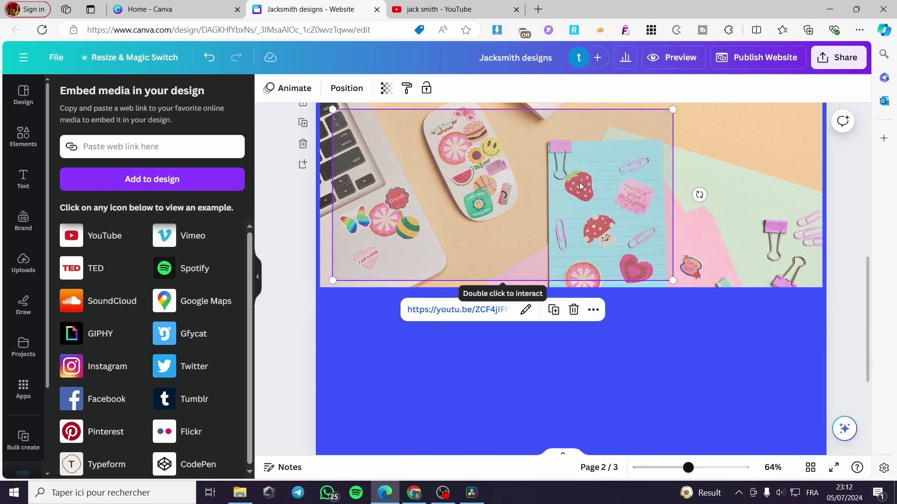
pyautogui.scroll(3, 586, 234)
pyautogui.scroll(2, 603, 280)
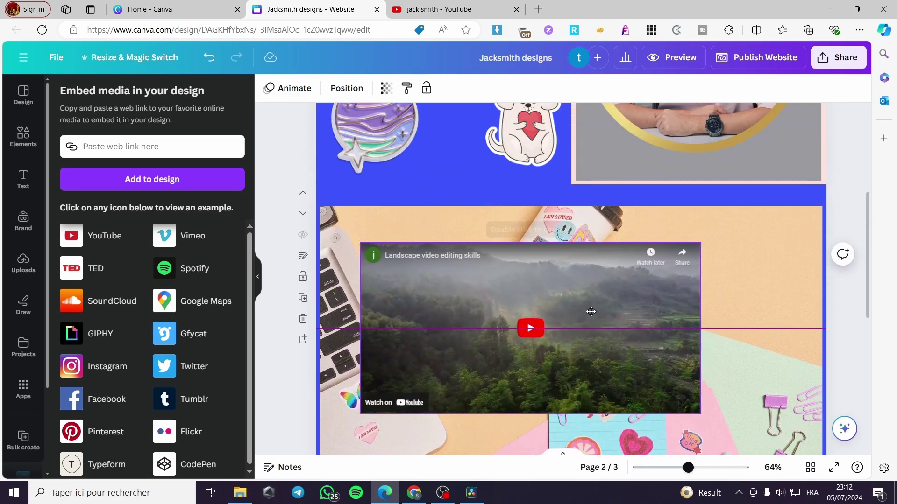
pyautogui.moveTo(595, 314); pyautogui.dragTo(577, 301)
pyautogui.moveTo(686, 402); pyautogui.dragTo(773, 447)
pyautogui.scroll(-3, 567, 290)
pyautogui.moveTo(642, 267); pyautogui.dragTo(654, 270)
pyautogui.scroll(2, 634, 231)
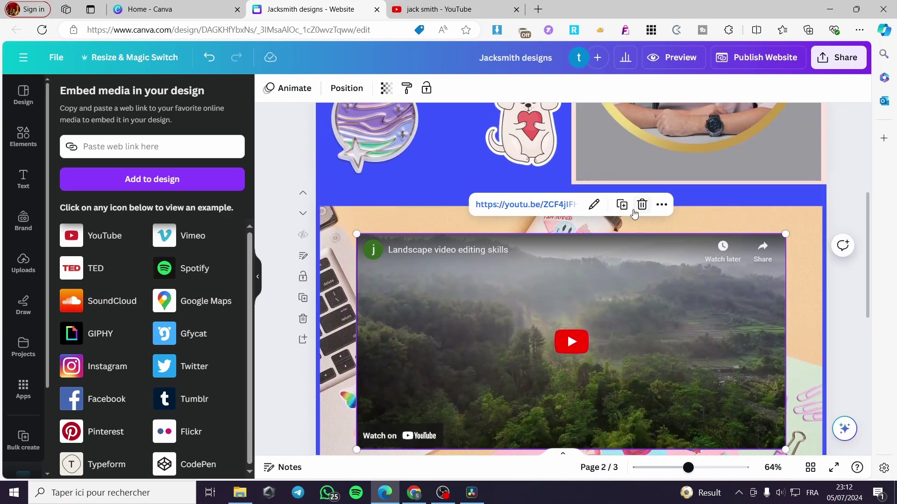
pyautogui.click(386, 88)
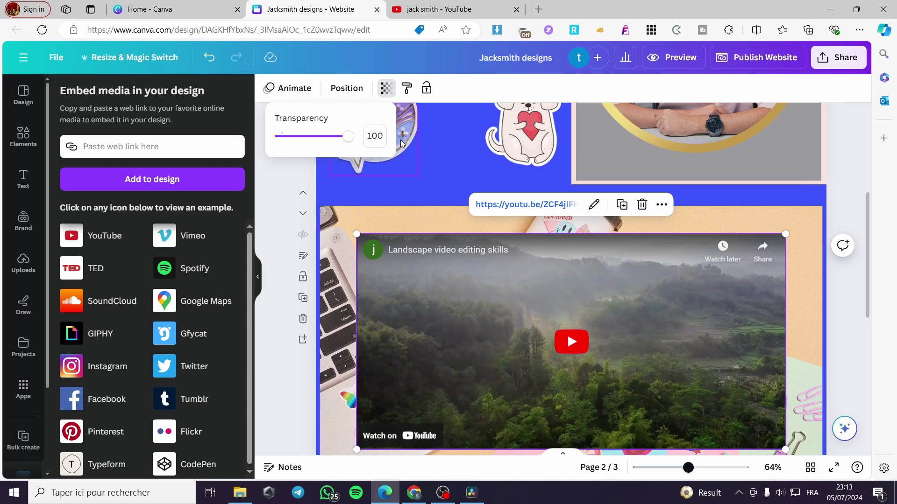
# Make the video slightly see-through and place a duplicate dog sticker on its right side
pyautogui.moveTo(350, 145)
pyautogui.mouseDown()
pyautogui.moveTo(309, 144)
pyautogui.moveTo(341, 143)
pyautogui.mouseUp()
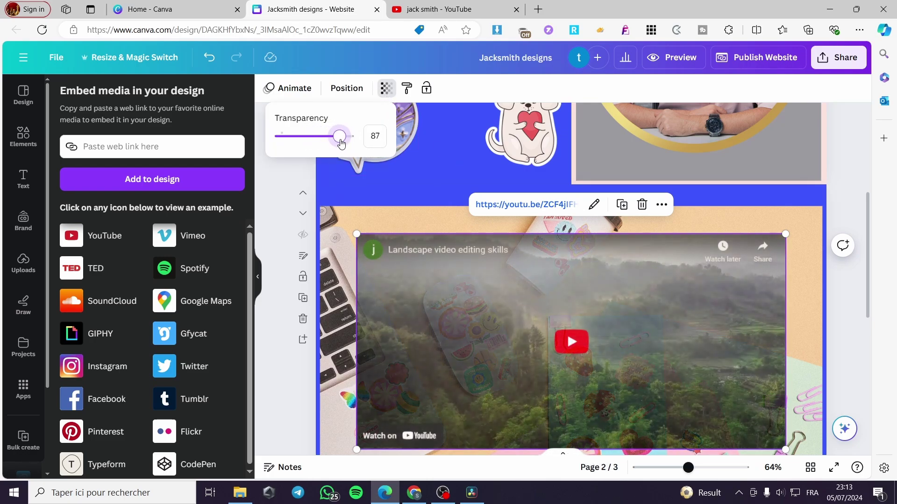
pyautogui.click(543, 150)
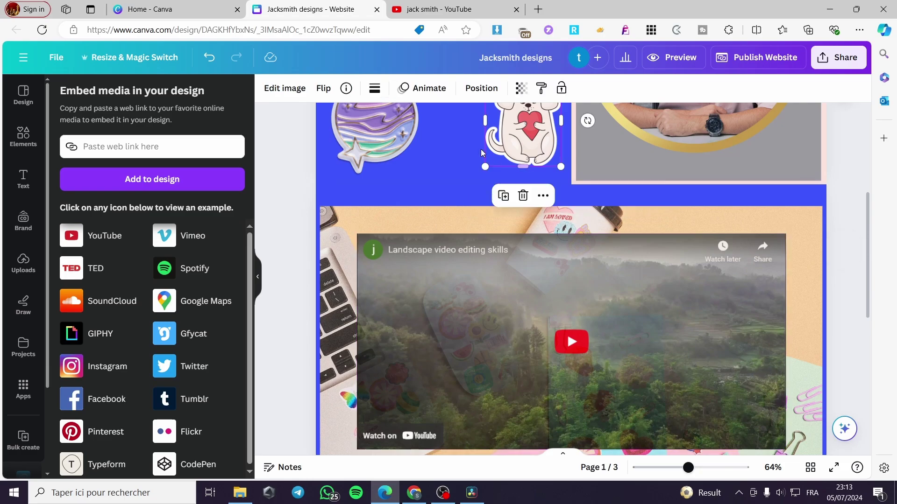
pyautogui.click(503, 196)
pyautogui.moveTo(540, 145); pyautogui.dragTo(744, 310)
# Position the planet sticker over the video's top-left corner
pyautogui.click(376, 168)
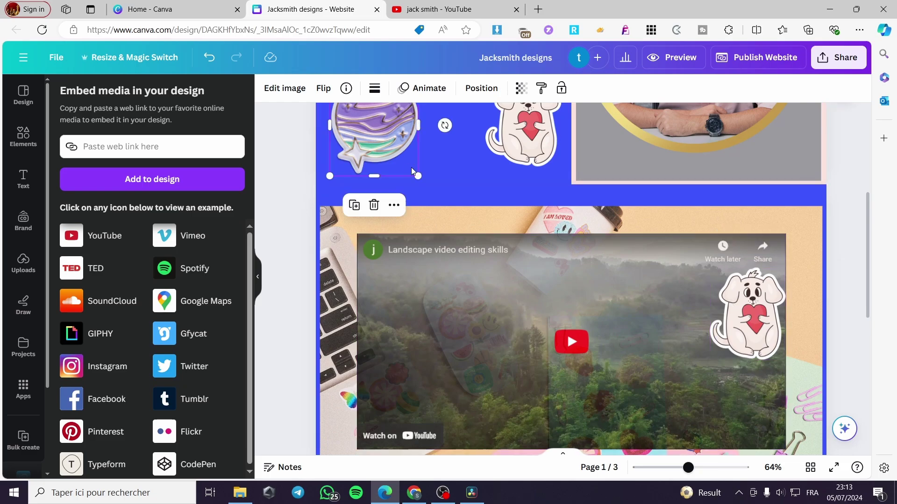
pyautogui.click(367, 188)
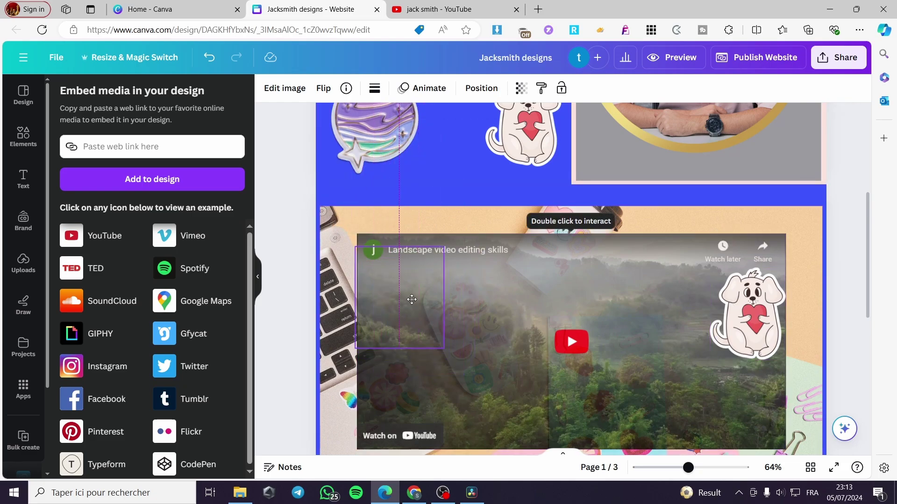
pyautogui.moveTo(415, 309); pyautogui.dragTo(415, 309)
pyautogui.scroll(-2, 745, 189)
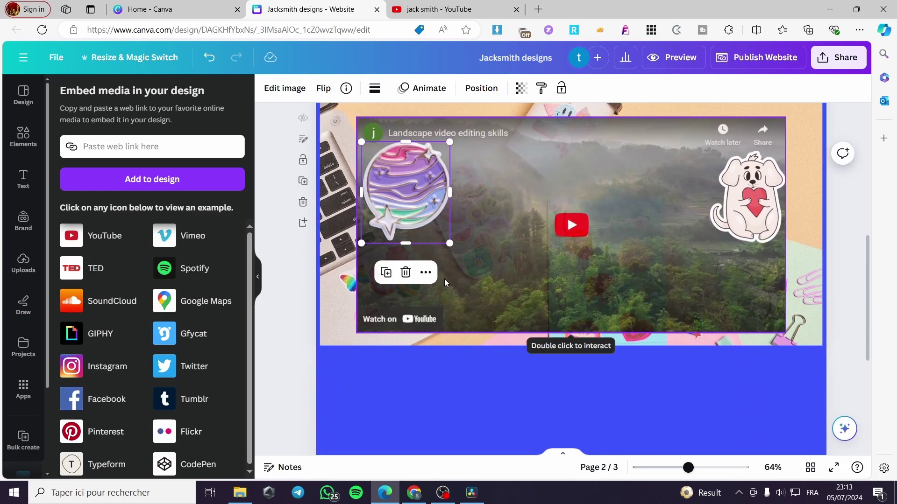
pyautogui.click(754, 64)
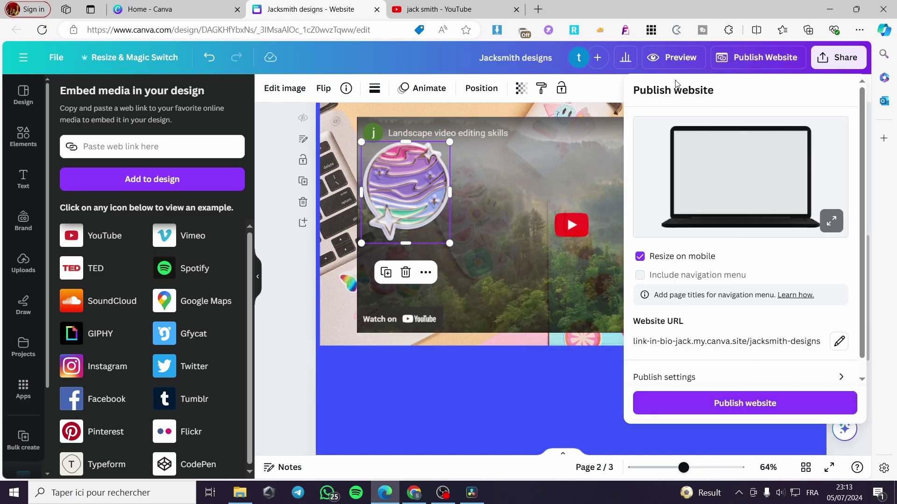
# Preview the website and test-play the embedded YouTube video, then pause it
pyautogui.click(679, 66)
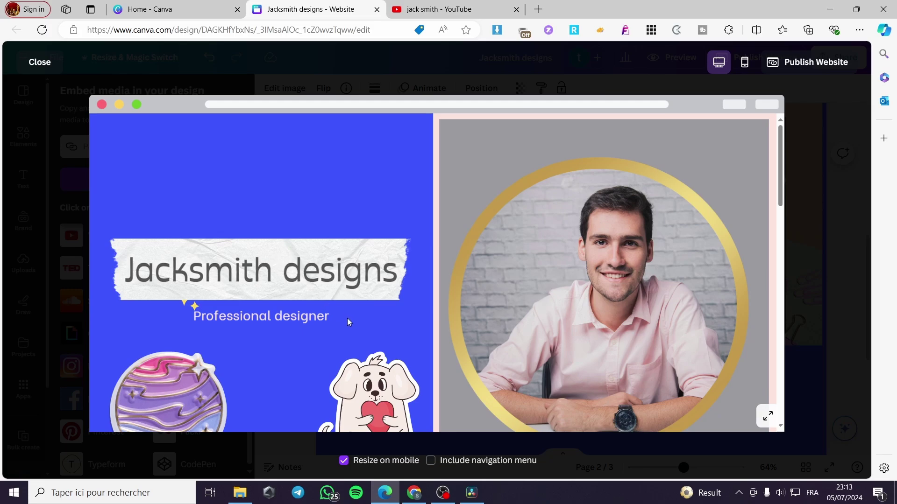
pyautogui.scroll(-8, 350, 320)
pyautogui.scroll(-3, 542, 235)
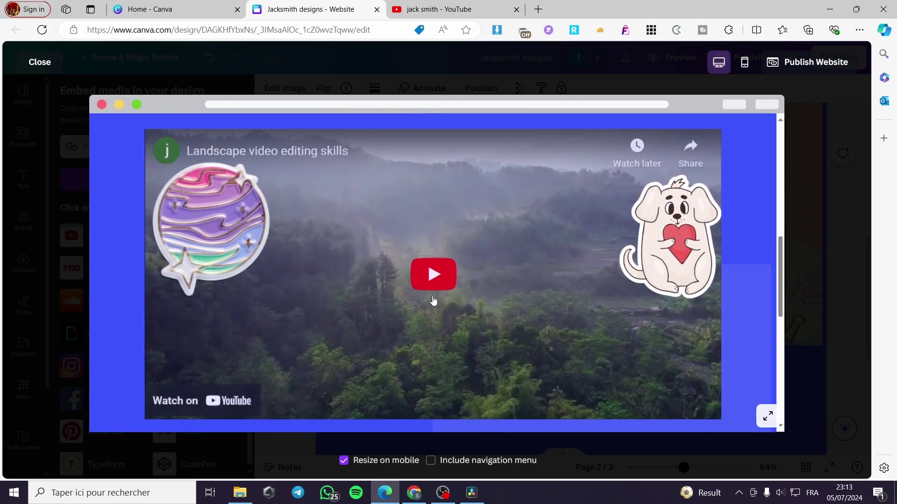
pyautogui.click(416, 290)
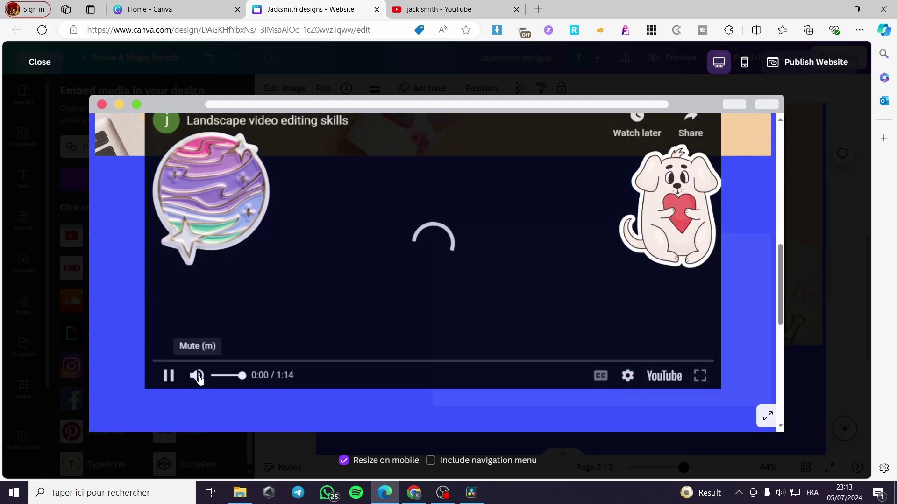
pyautogui.scroll(1, 405, 257)
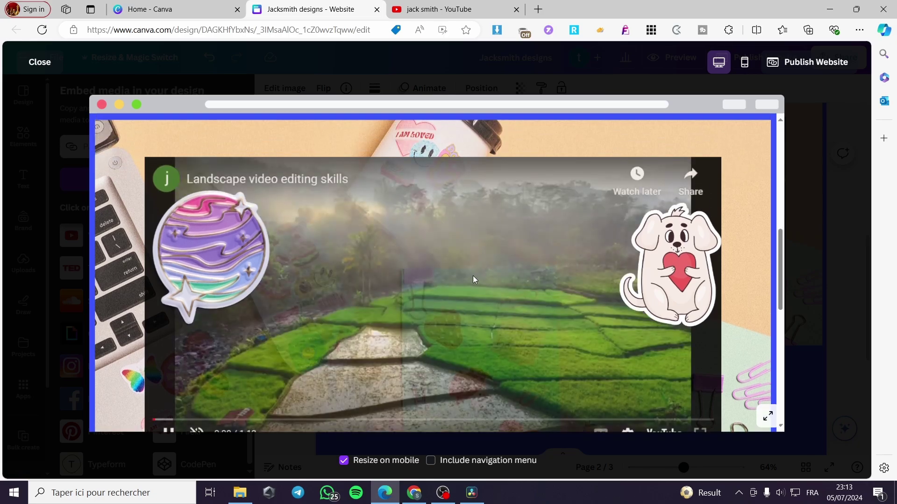
pyautogui.scroll(-1, 469, 271)
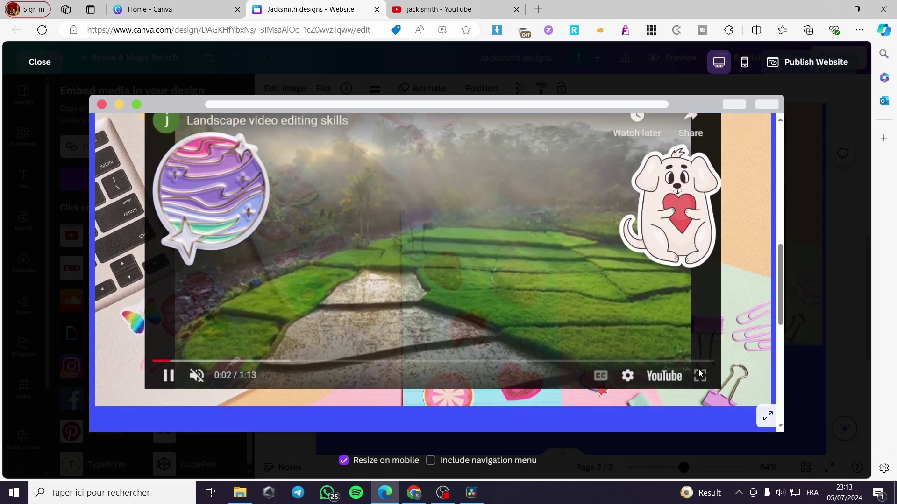
pyautogui.click(700, 377)
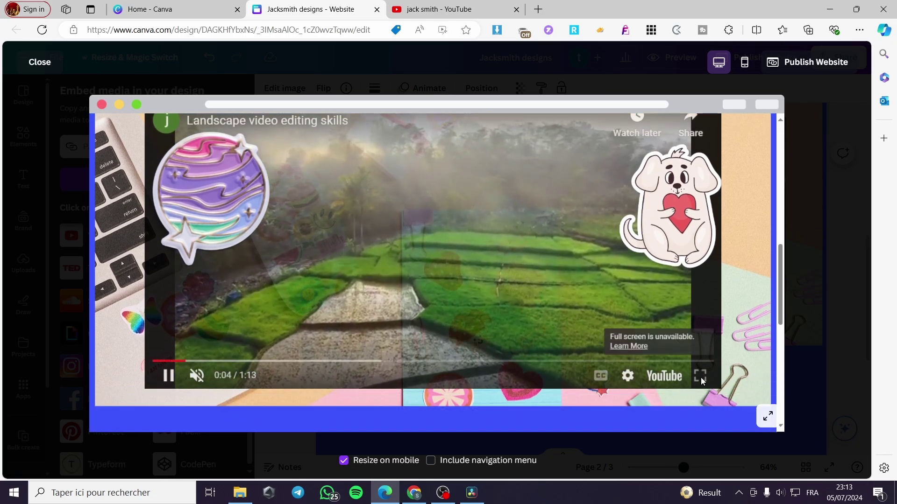
pyautogui.click(629, 379)
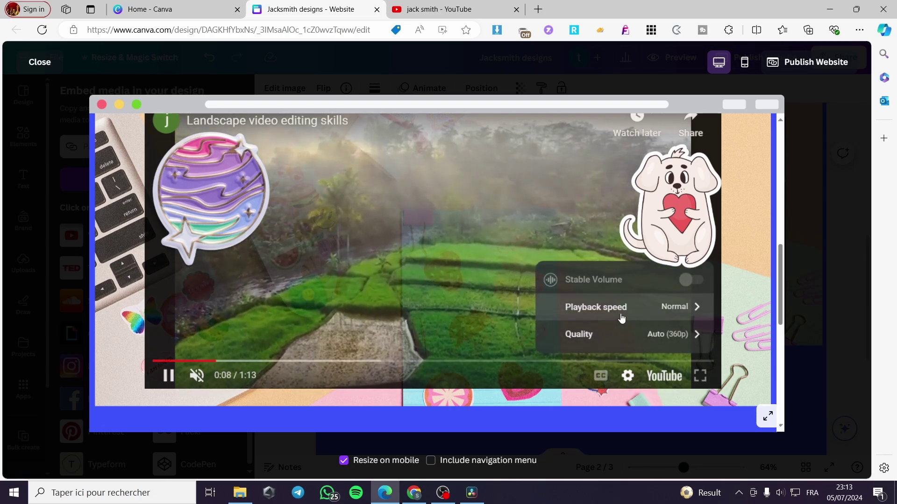
pyautogui.click(626, 377)
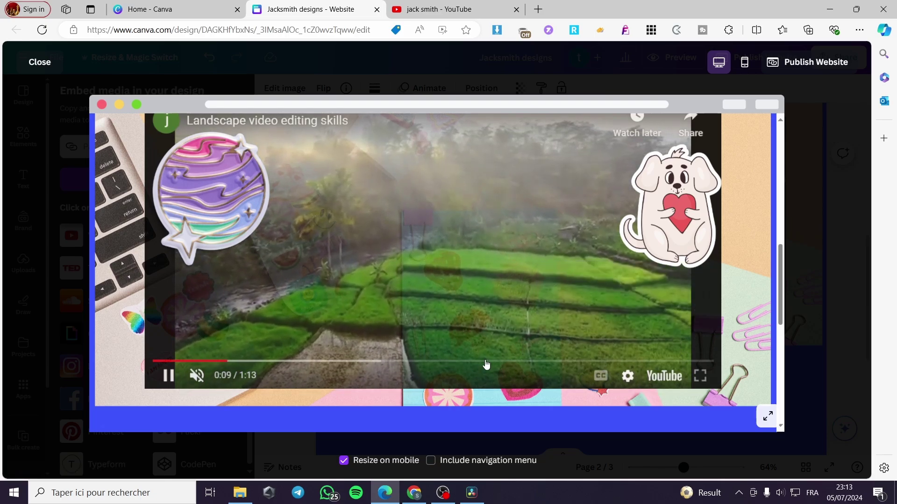
pyautogui.click(168, 376)
# Close the preview, publish the website and open the live site
pyautogui.scroll(5, 662, 347)
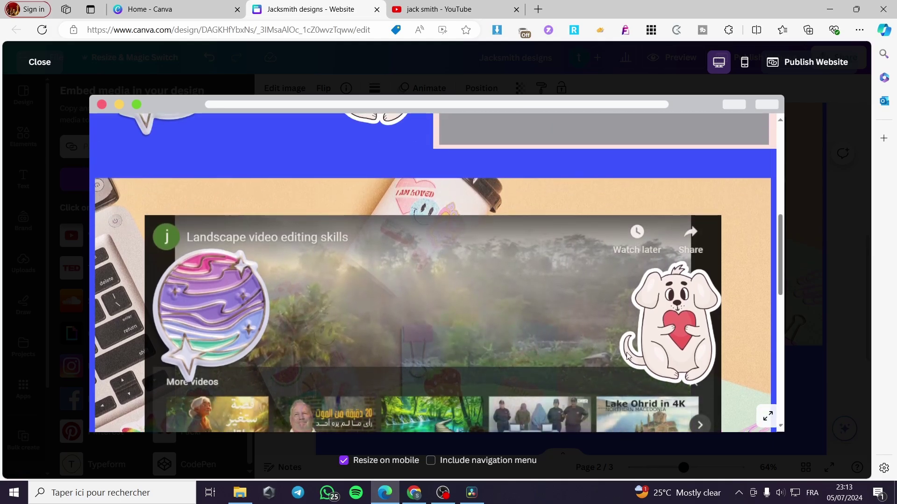
pyautogui.scroll(1, 675, 352)
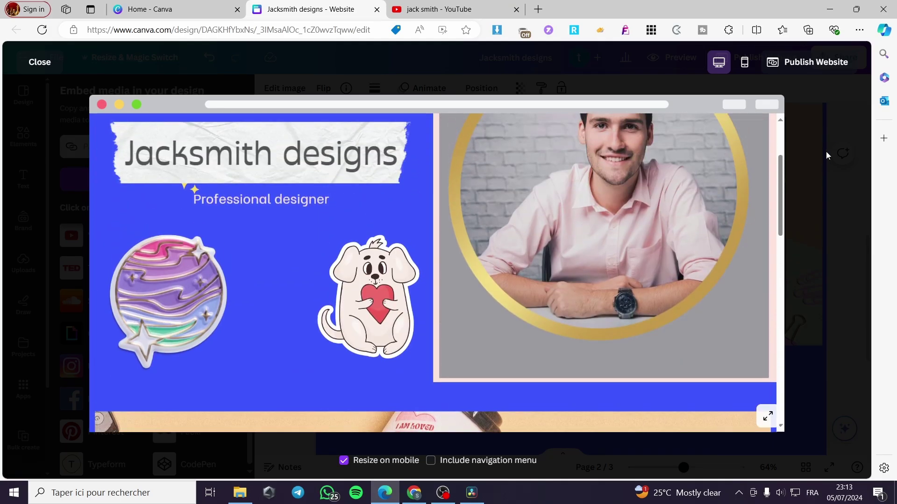
pyautogui.click(772, 59)
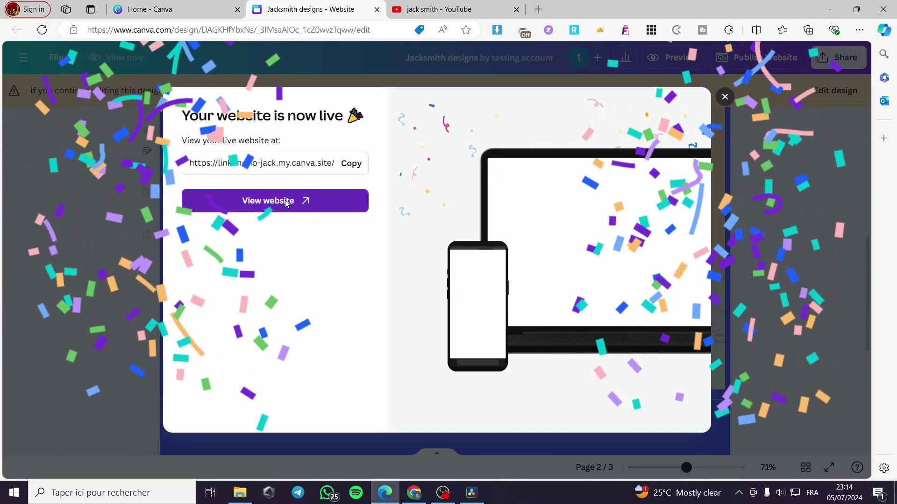
pyautogui.click(299, 202)
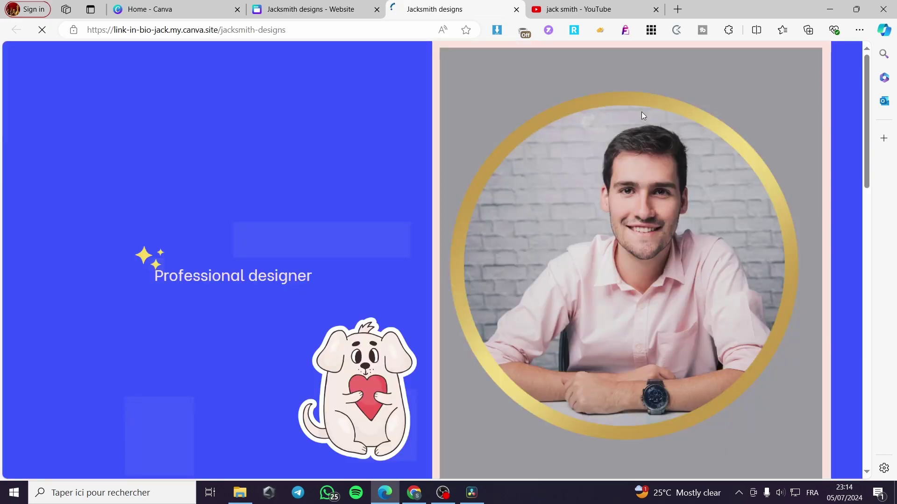
# Scroll the live site down to the embedded YouTube video and play it
pyautogui.scroll(-10, 476, 210)
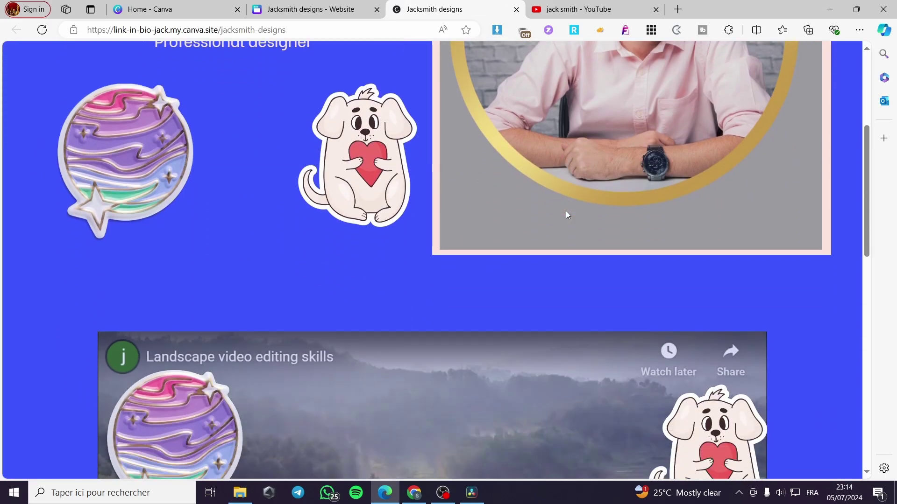
pyautogui.scroll(-2, 429, 272)
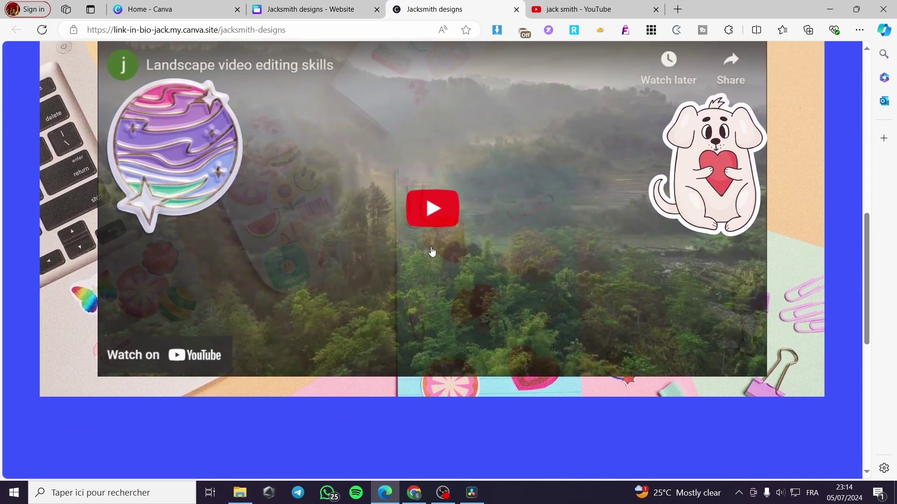
pyautogui.click(483, 257)
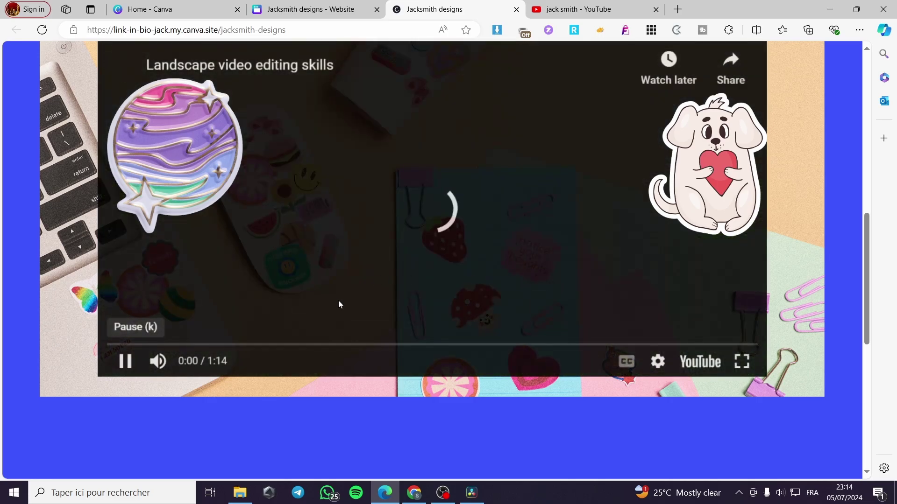
# Return to the Jacksmith designs - Website editor tab
pyautogui.scroll(2, 424, 317)
pyautogui.scroll(-2, 452, 317)
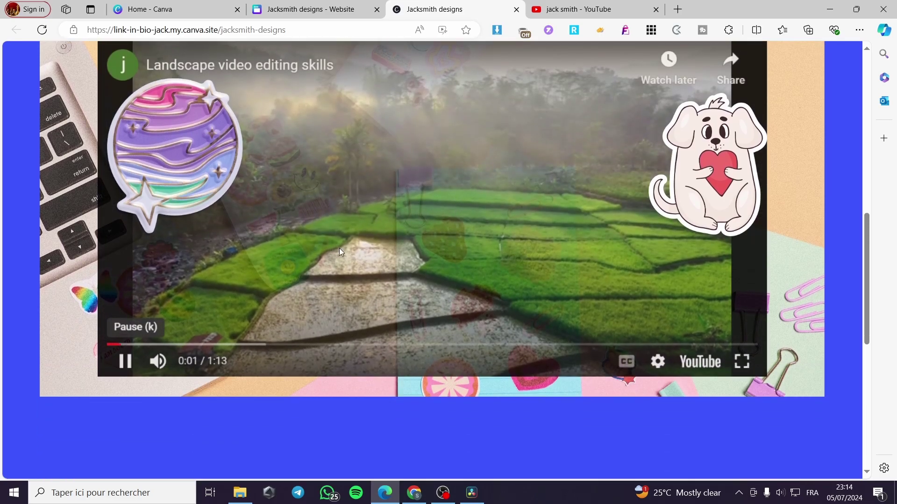
pyautogui.click(336, 6)
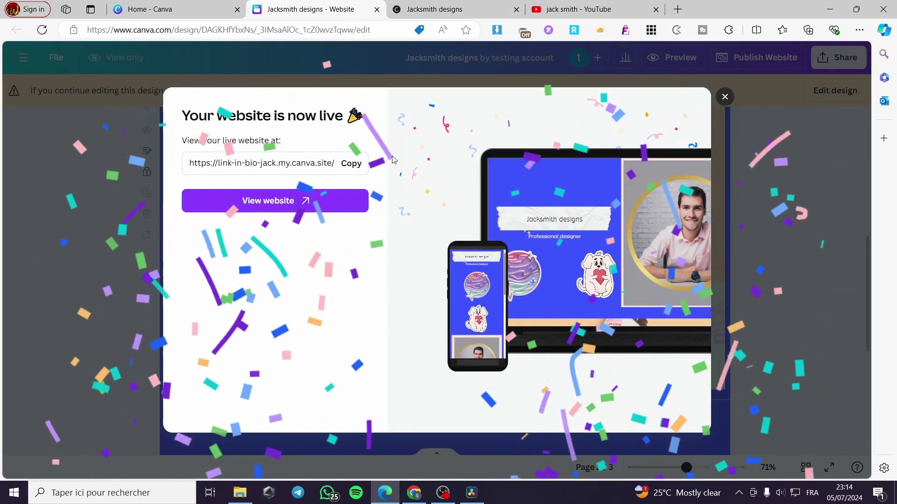
# Dismiss the website-is-live notice, resume editing, and set the embedded video's transparency to 100
pyautogui.click(740, 95)
pyautogui.click(831, 92)
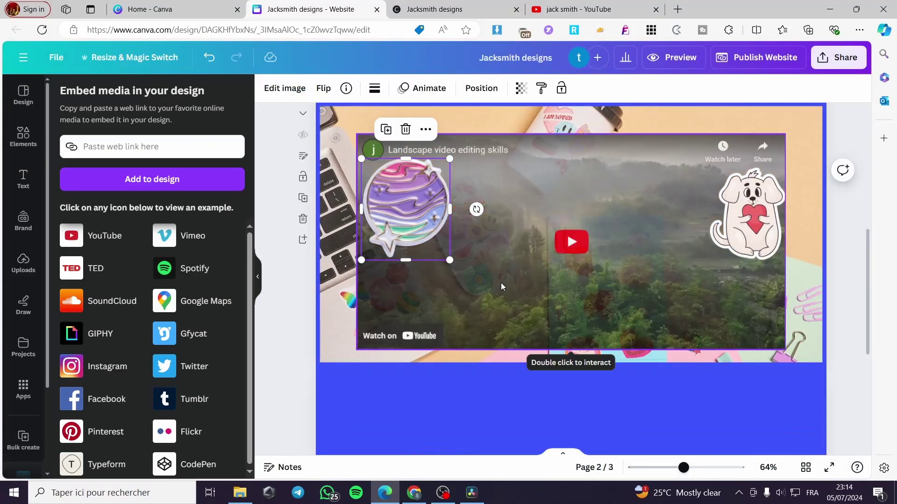
pyautogui.click(384, 88)
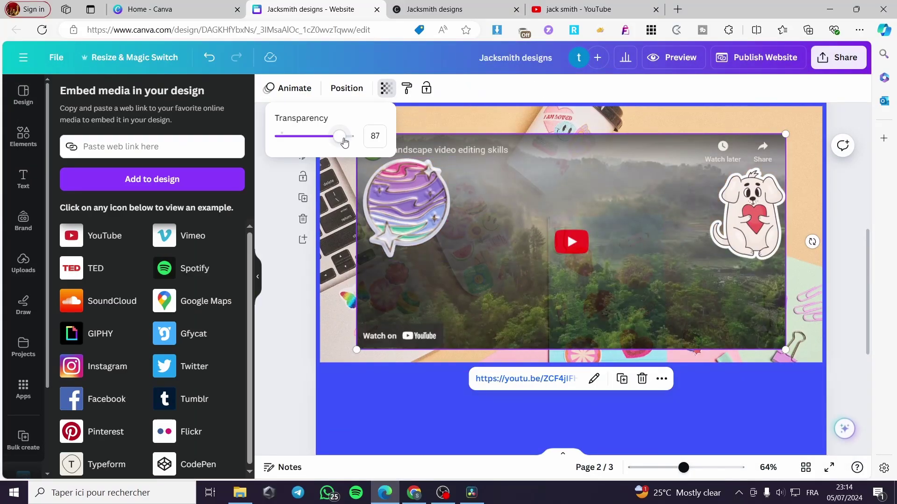
pyautogui.moveTo(344, 141); pyautogui.dragTo(415, 138)
pyautogui.click(836, 204)
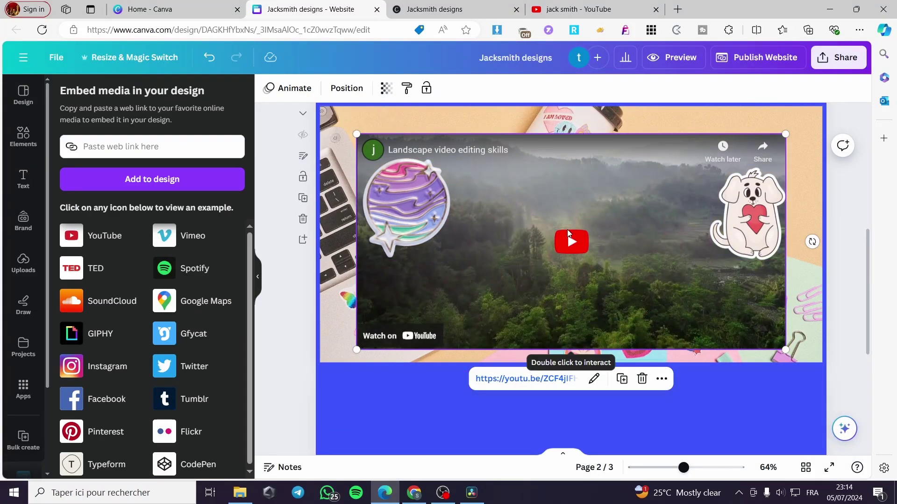